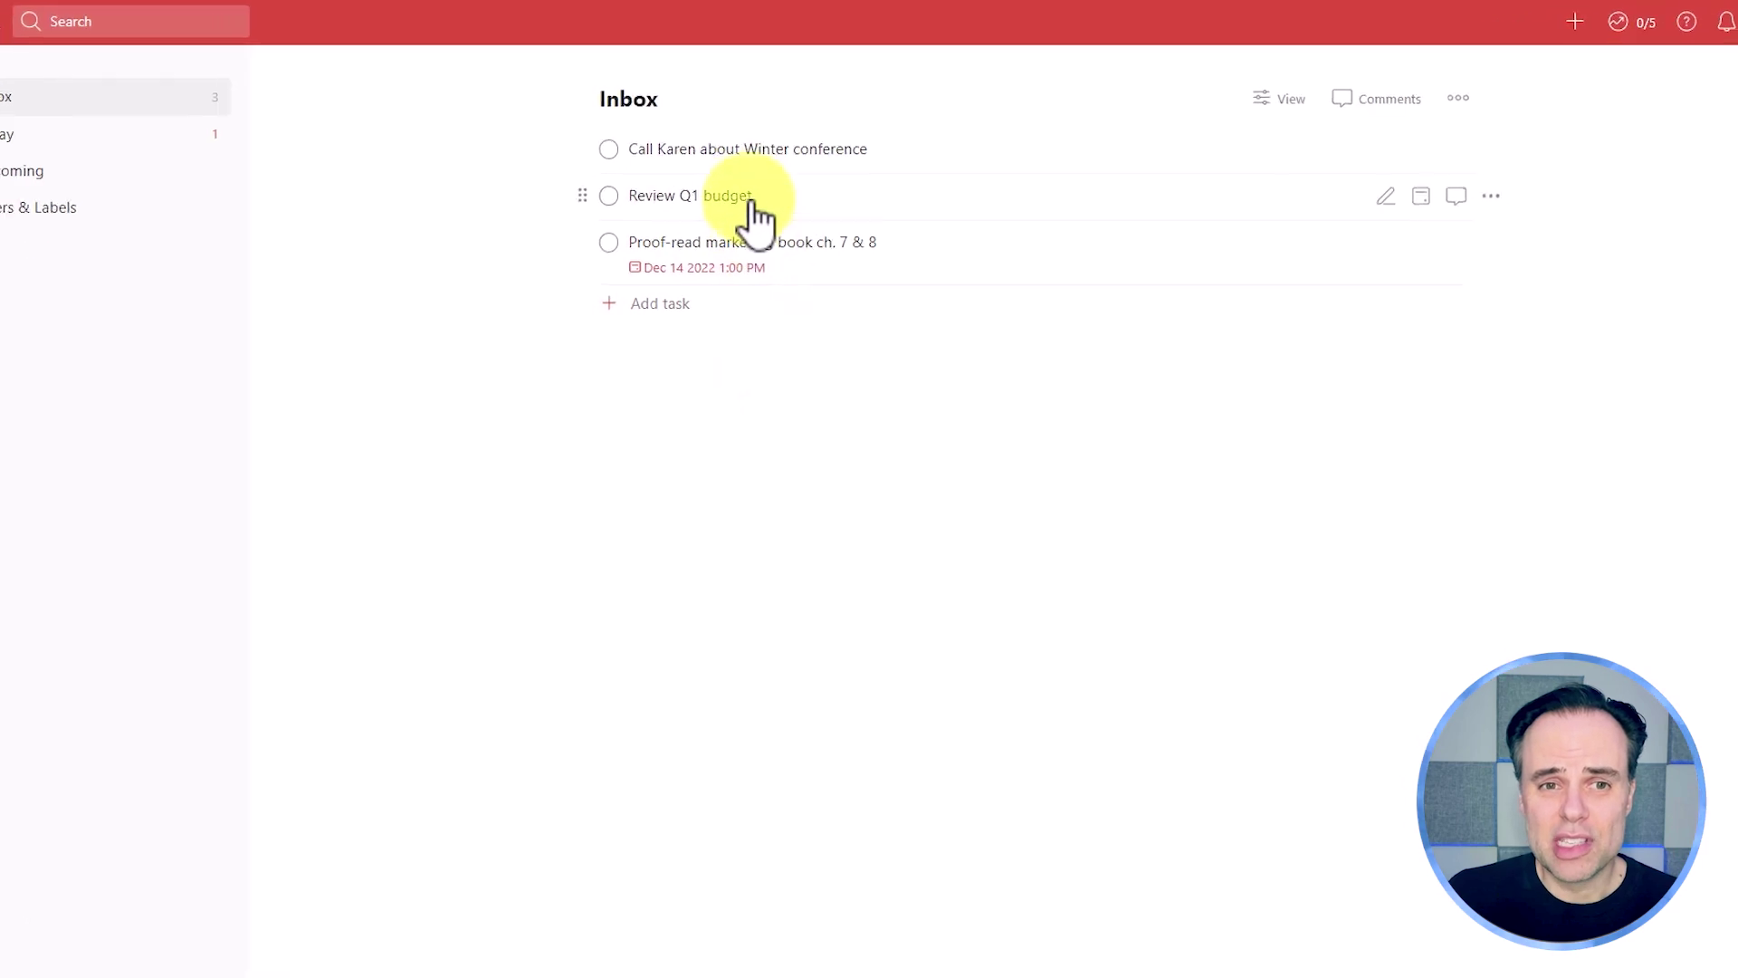
Open the 'Review Q1 budget' task from the Todoist Inbox to see its details.
{"action": "left_click", "coordinate": [746, 198]}
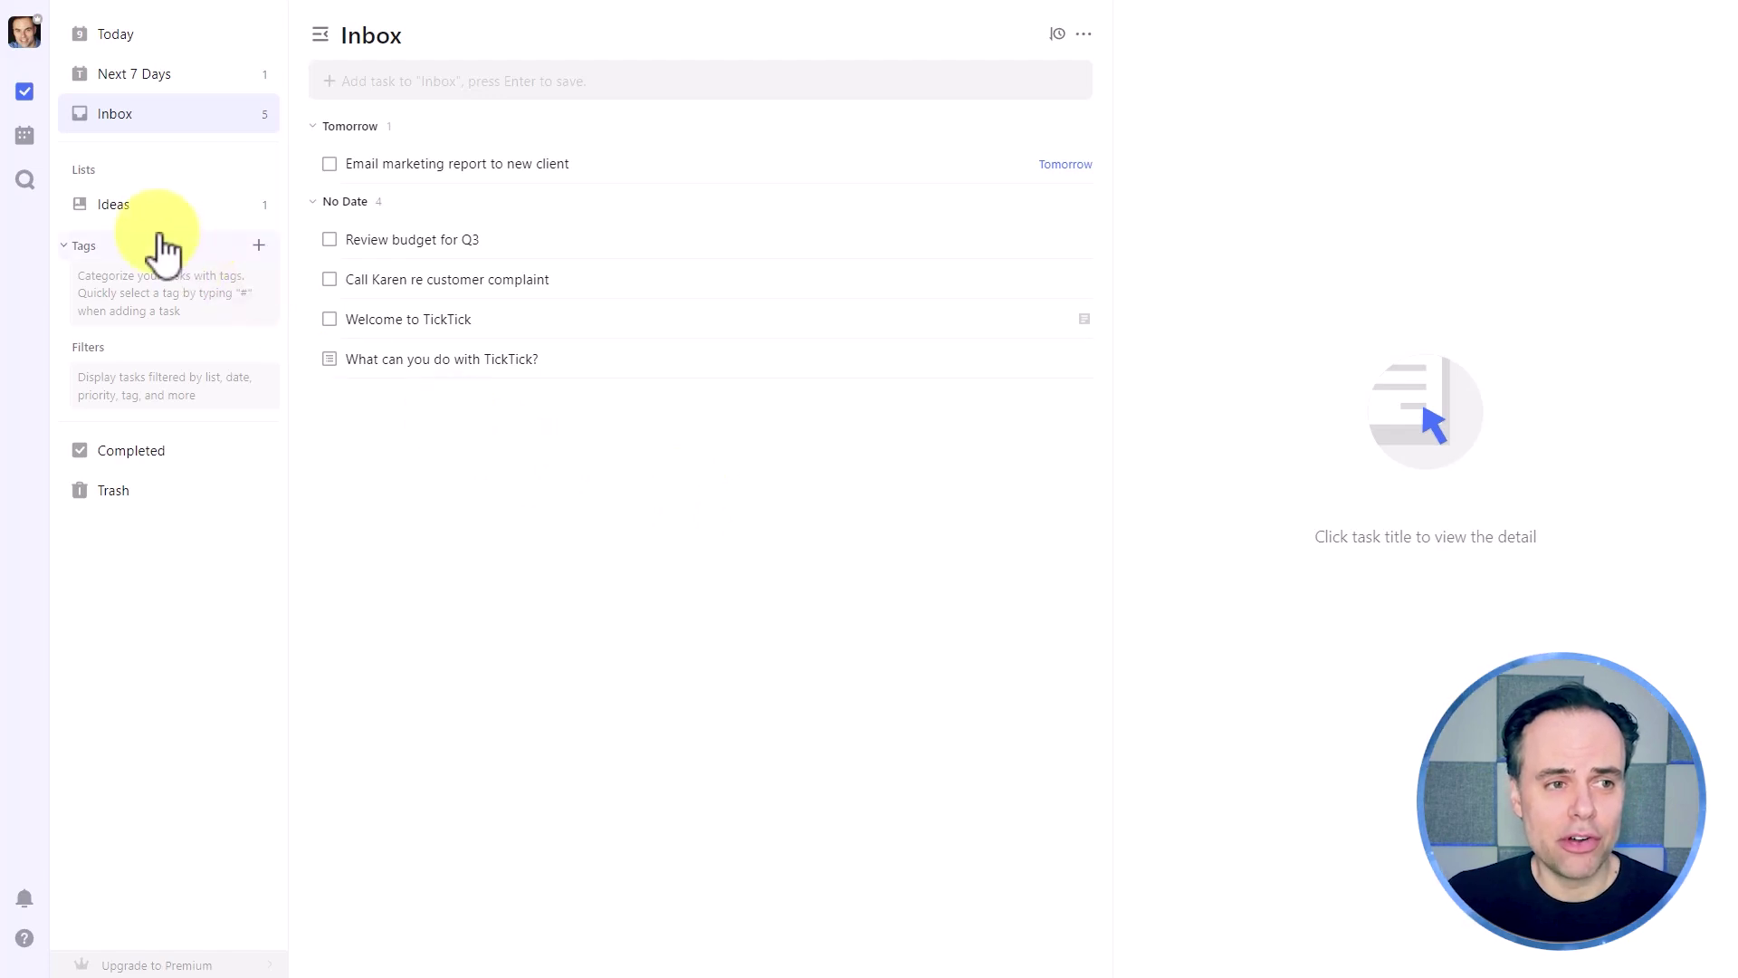
Open the New note in TickTick's Ideas list and select its first idea.
{"action": "left_click", "coordinate": [161, 204]}
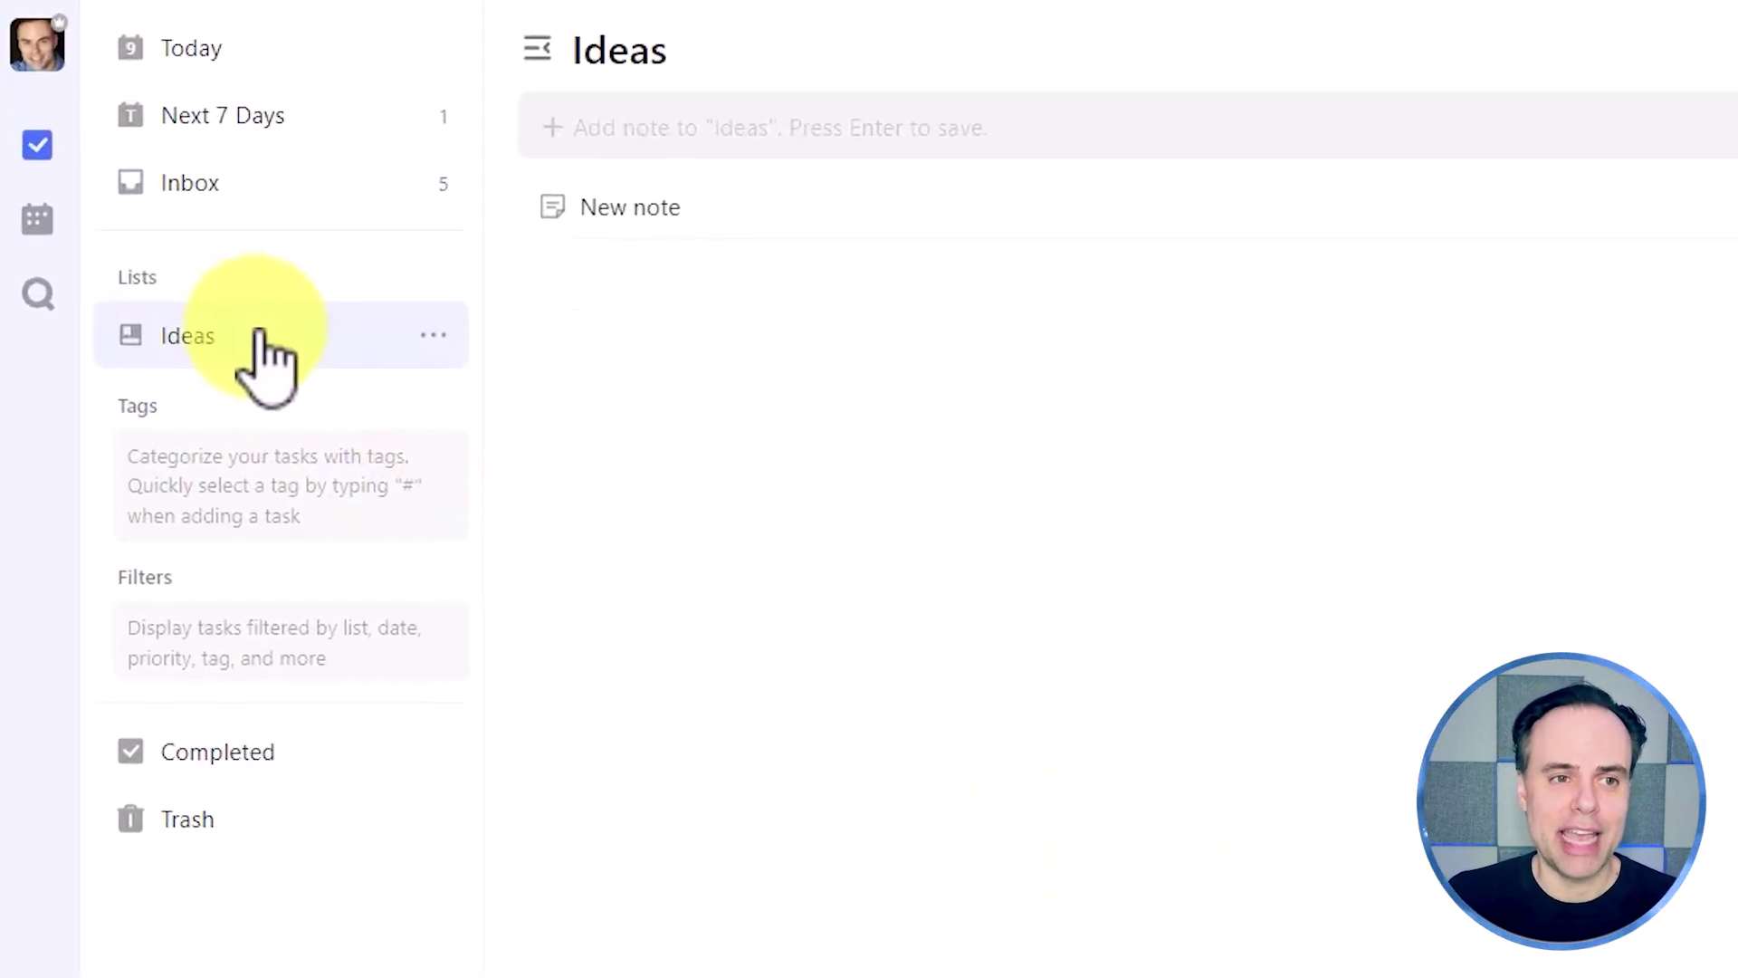
{"action": "left_click", "coordinate": [746, 225]}
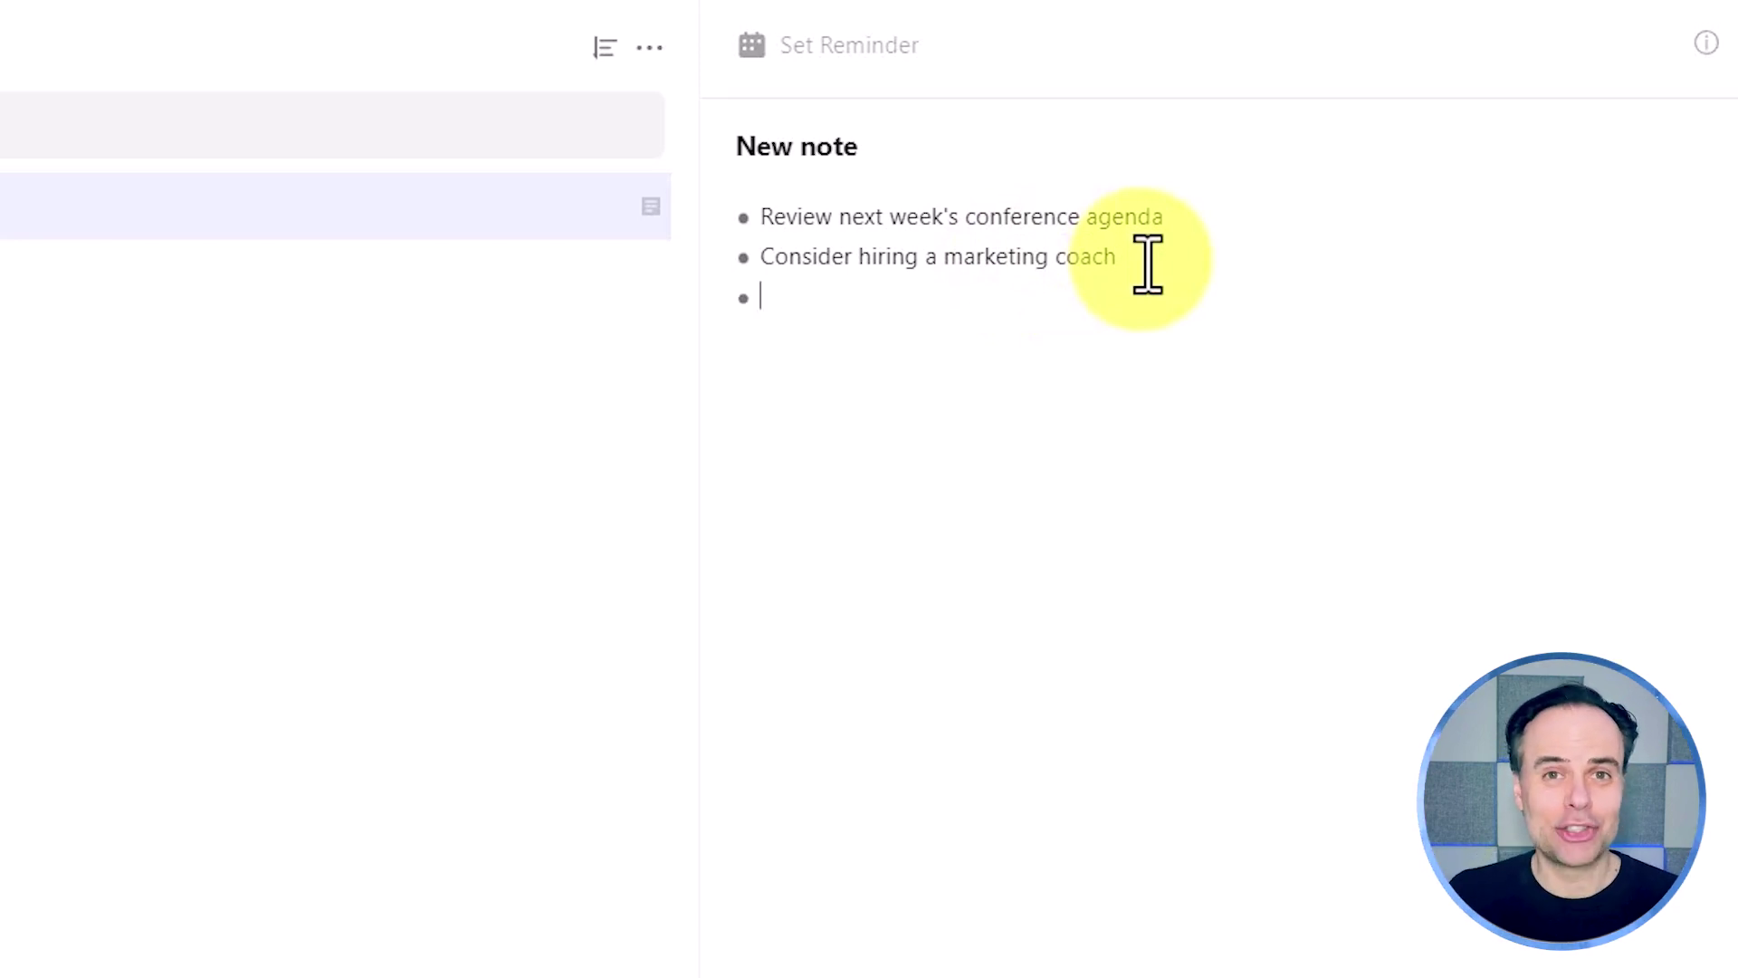
{"action": "left_click_drag", "start_coordinate": [772, 217], "coordinate": [1180, 214]}
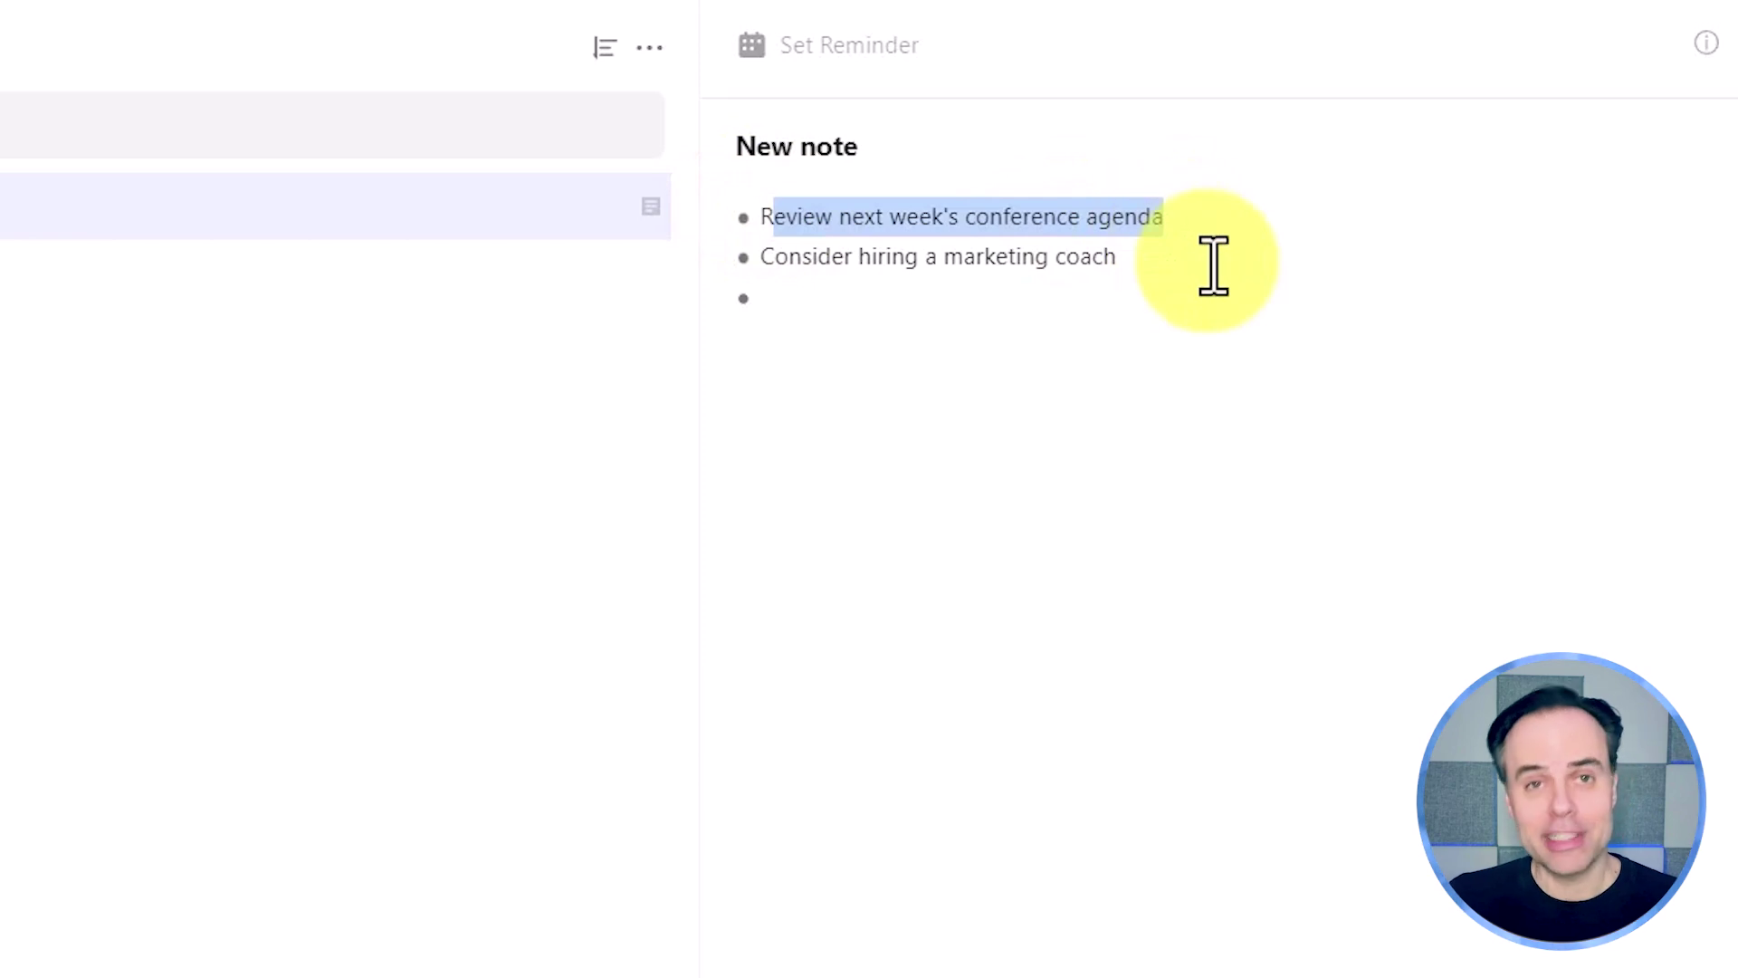
Check the note's date and reminder picker from the empty third bullet, then close it.
{"action": "left_click", "coordinate": [1212, 366]}
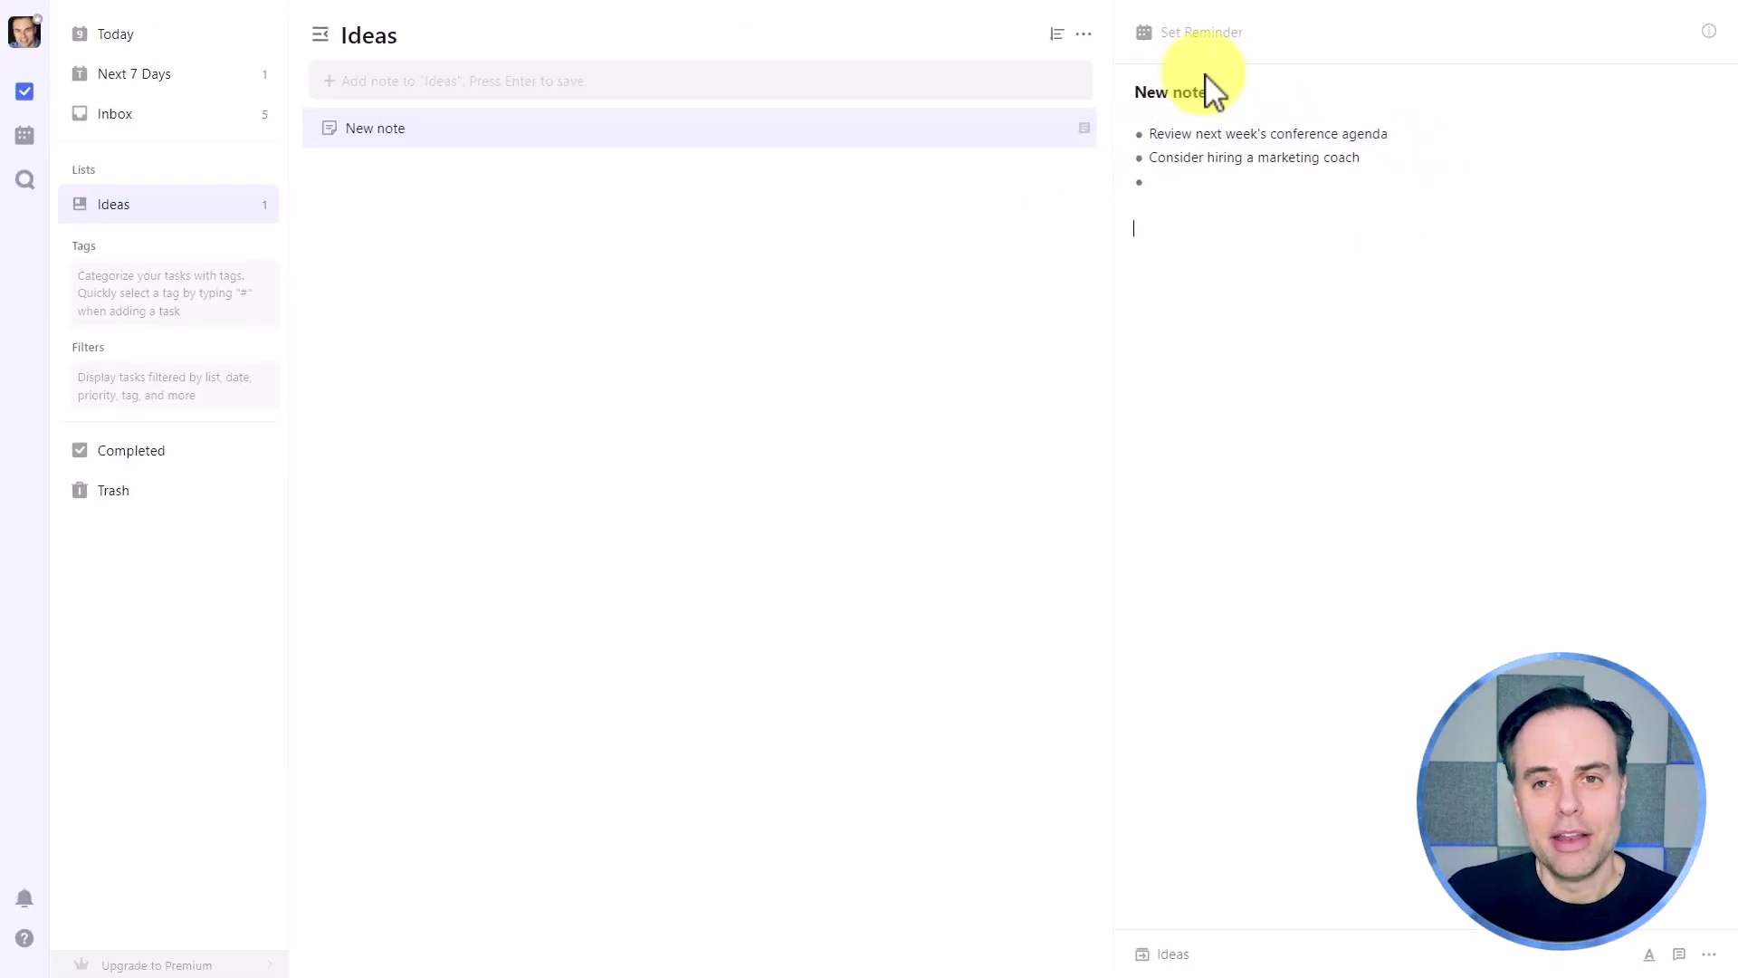
{"action": "left_click", "coordinate": [1202, 33]}
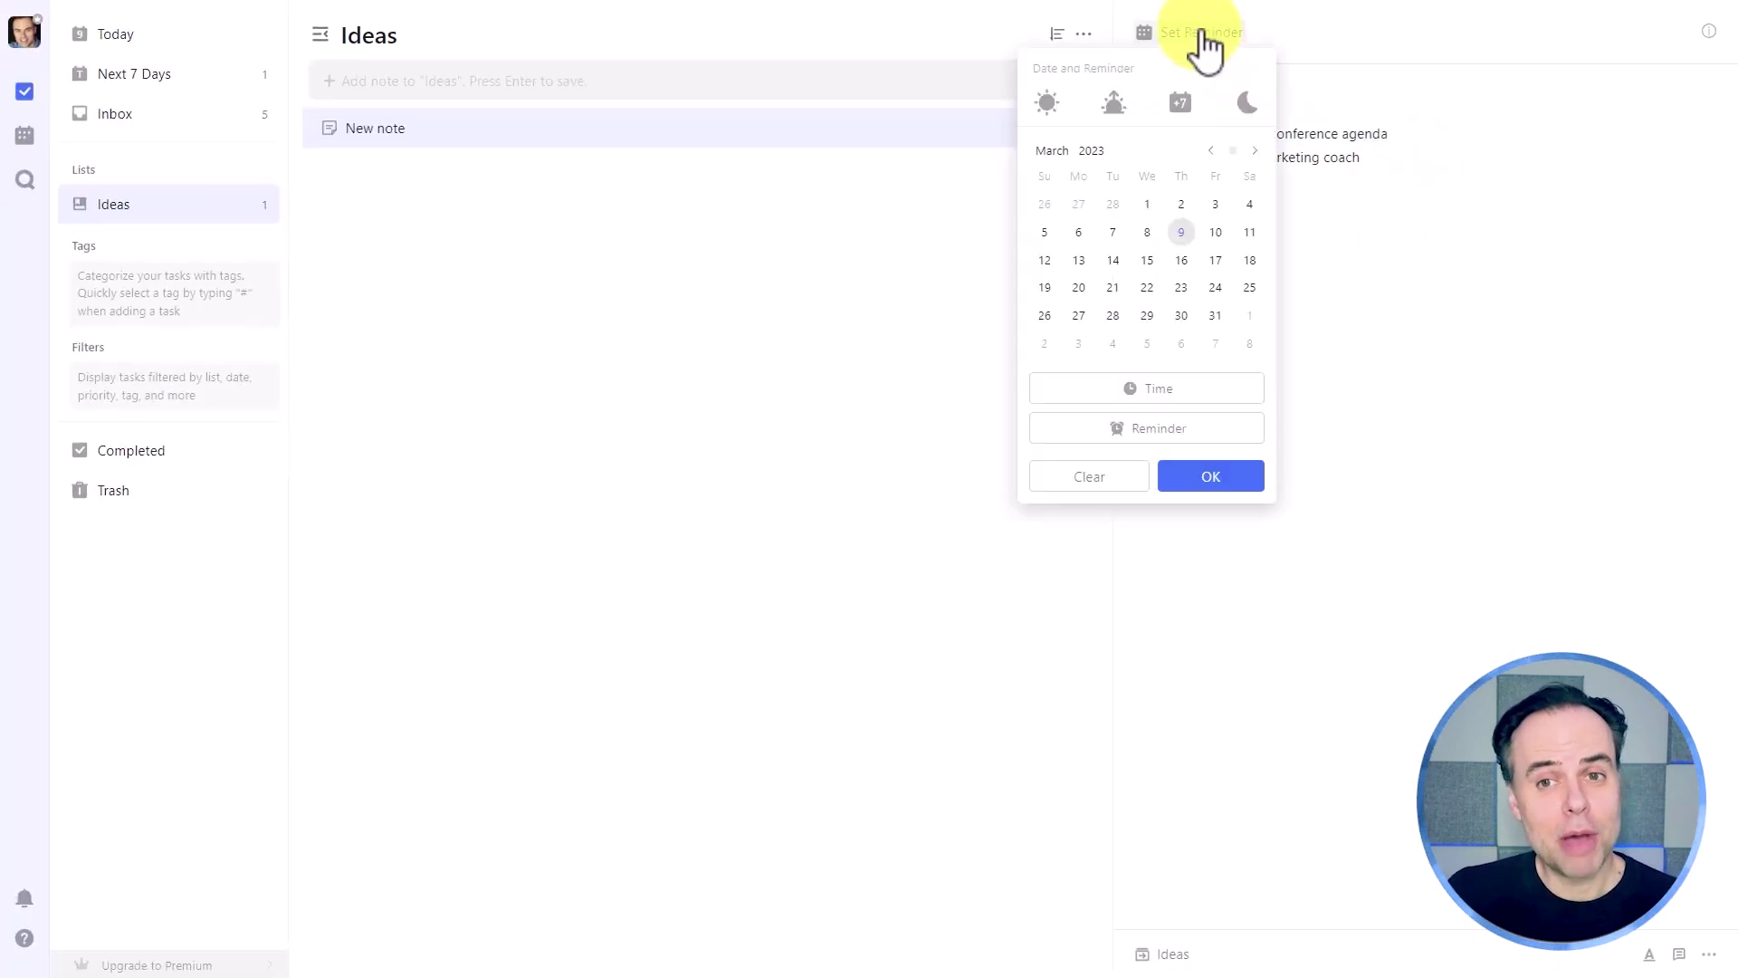
{"action": "left_click", "coordinate": [1442, 185]}
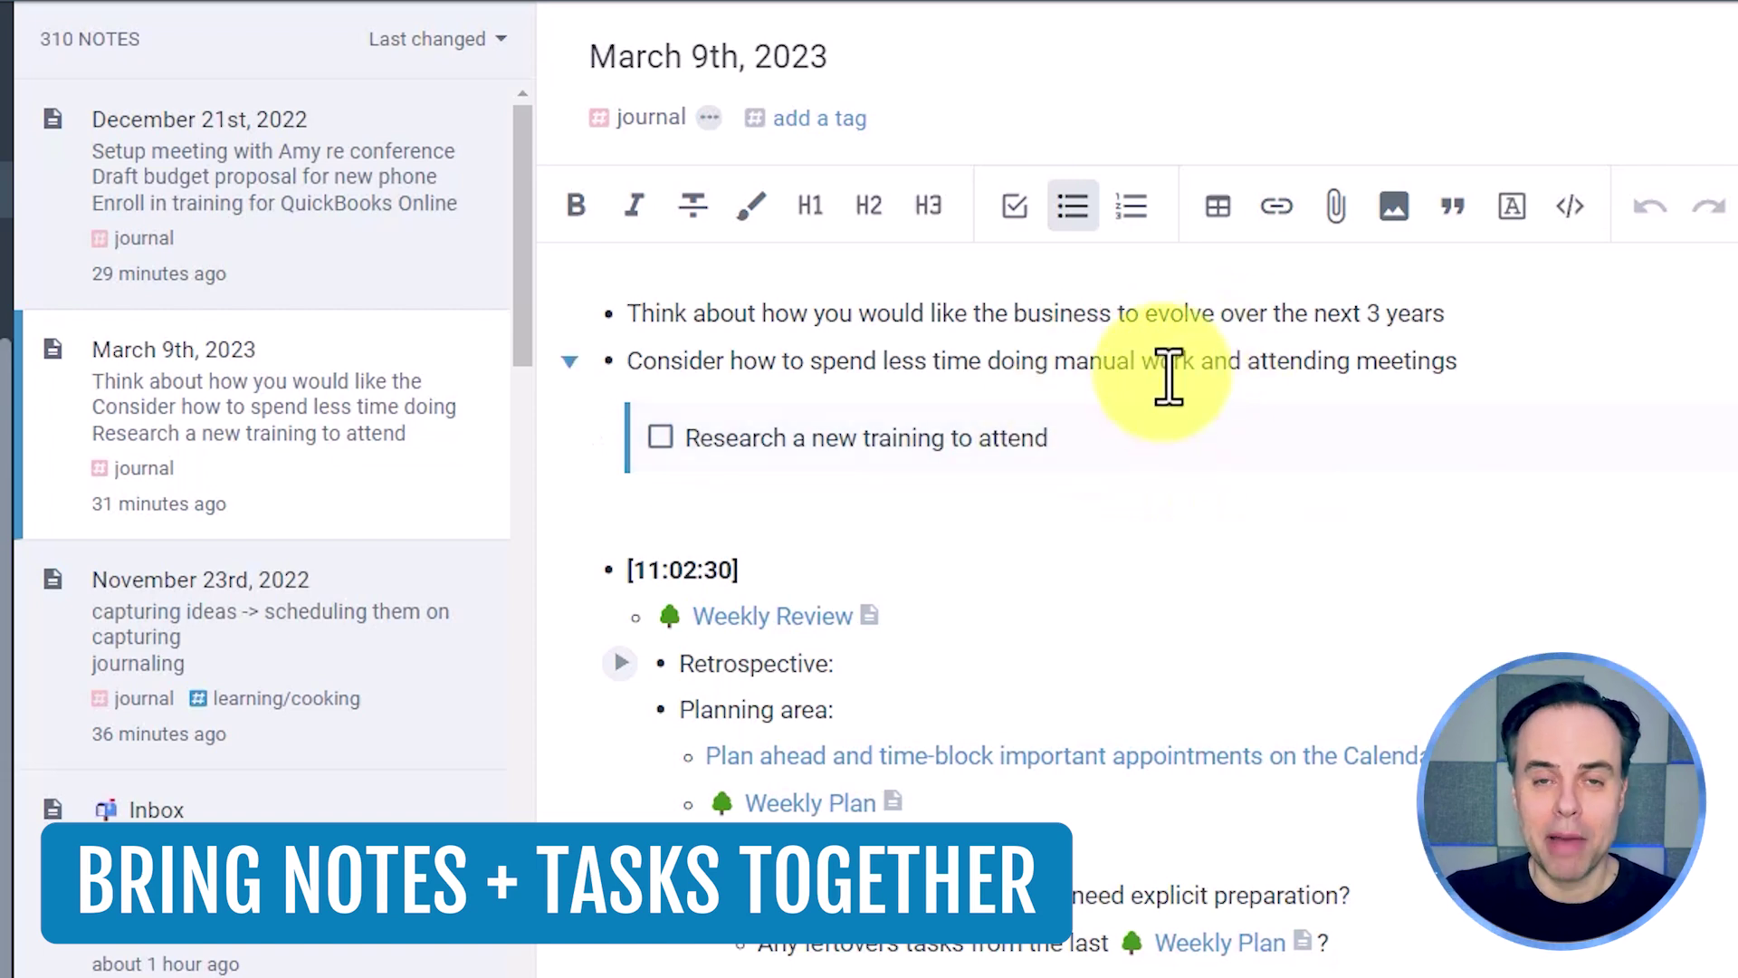
{"action": "left_click", "coordinate": [7, 272]}
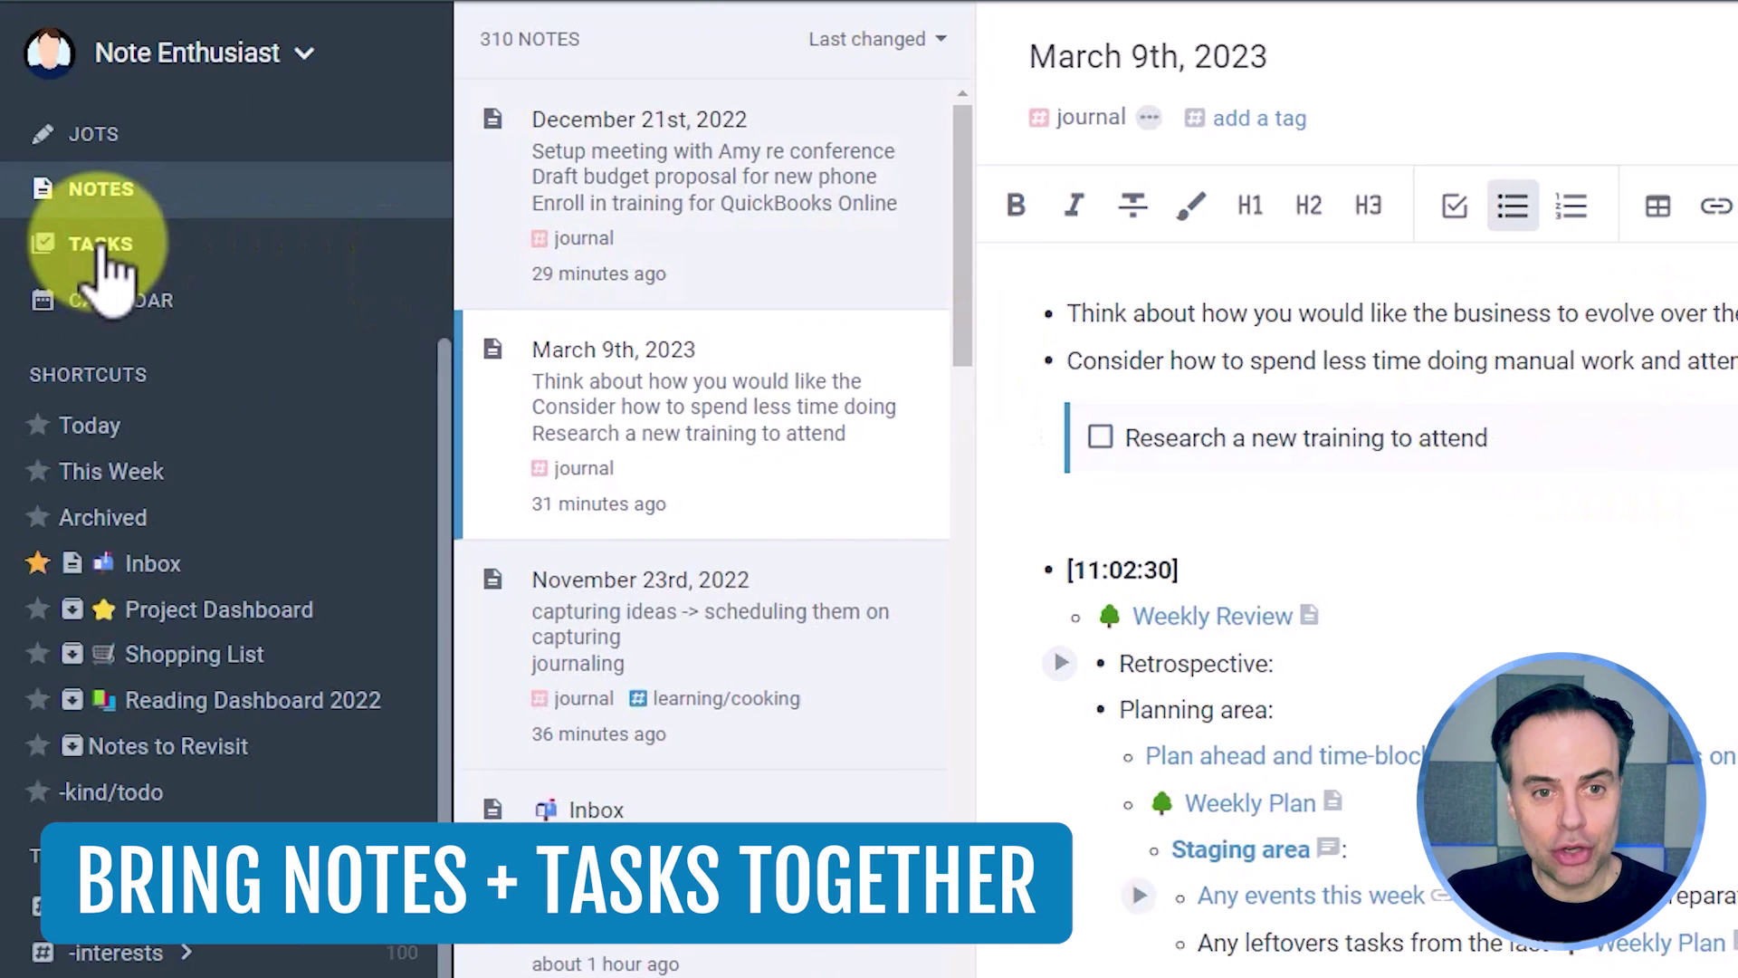
{"action": "left_click", "coordinate": [100, 244]}
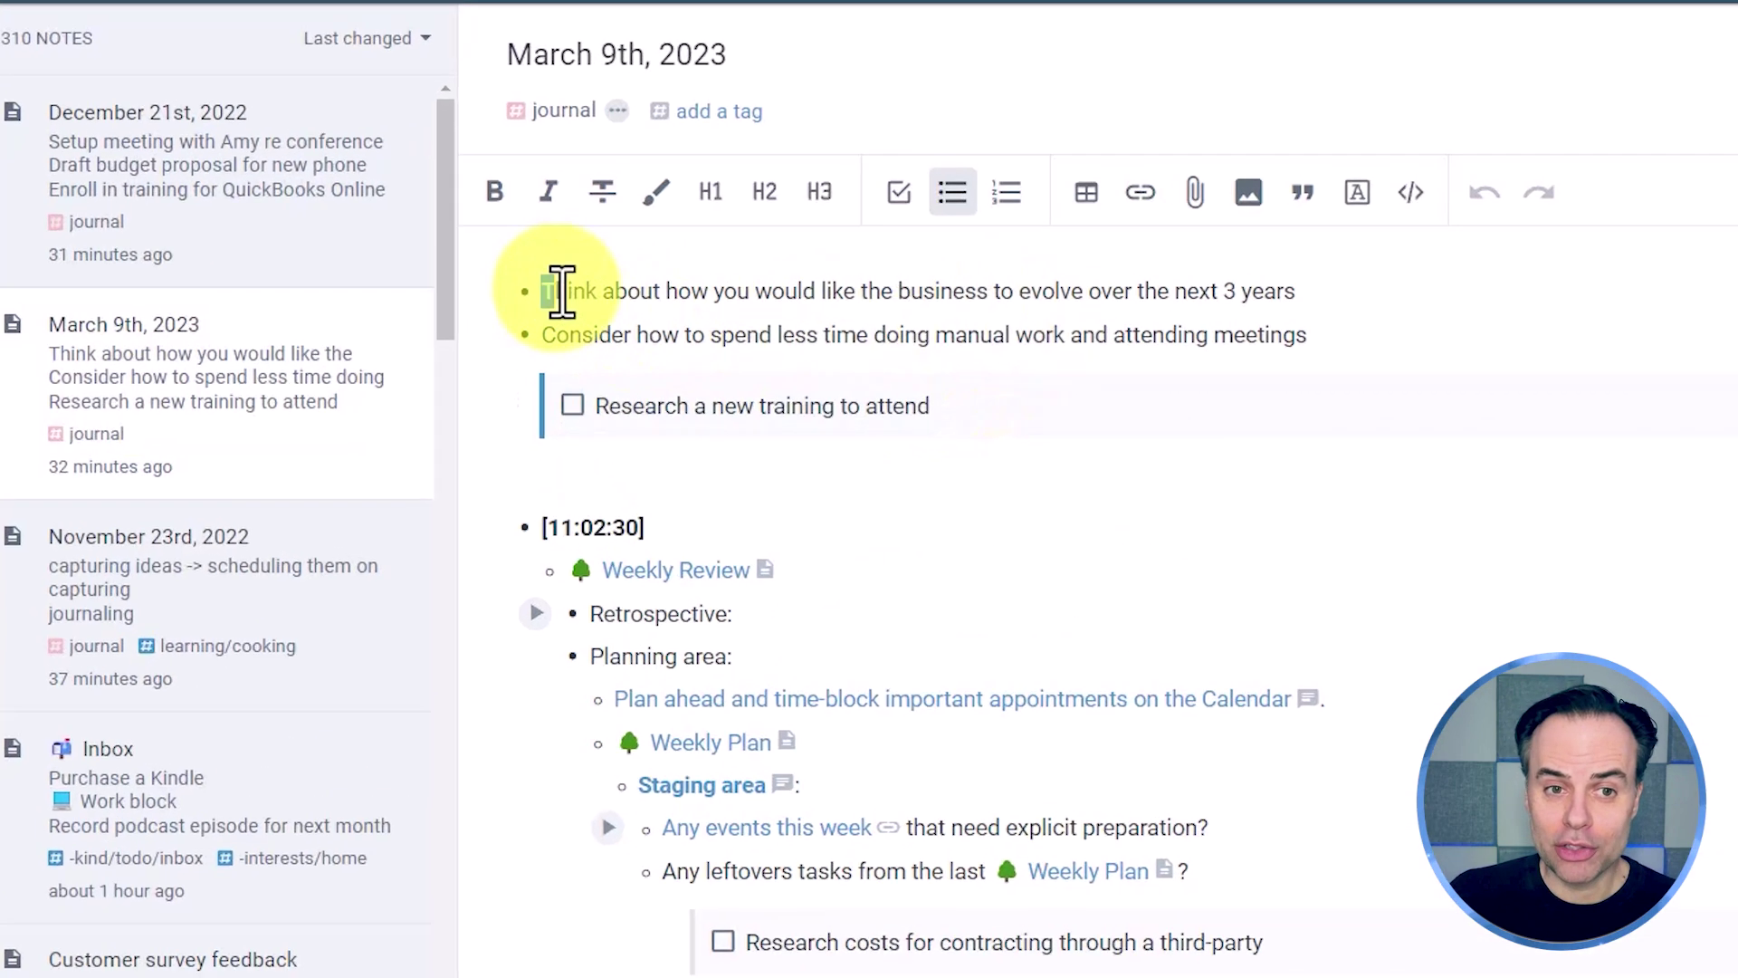
Convert the first bullet into a task, check it in Tasks, then view the timeblock calendar.
{"action": "left_click_drag", "start_coordinate": [655, 254], "coordinate": [1167, 254]}
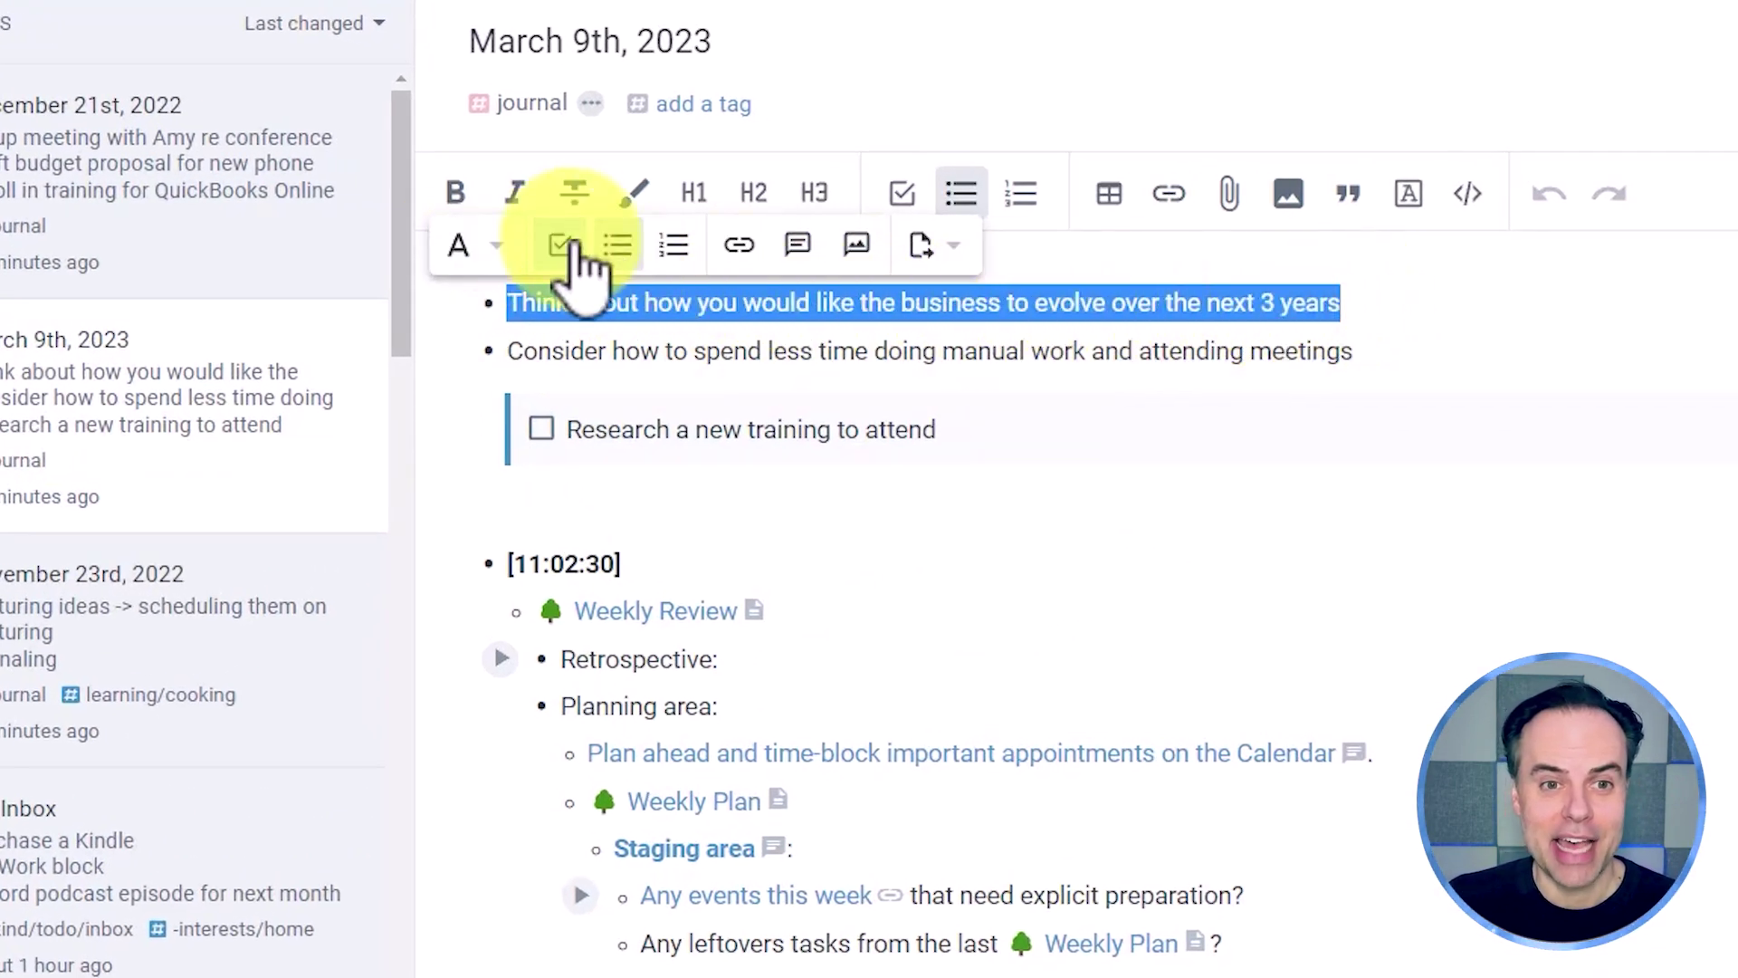
{"action": "left_click", "coordinate": [562, 243]}
{"action": "left_click", "coordinate": [1502, 321]}
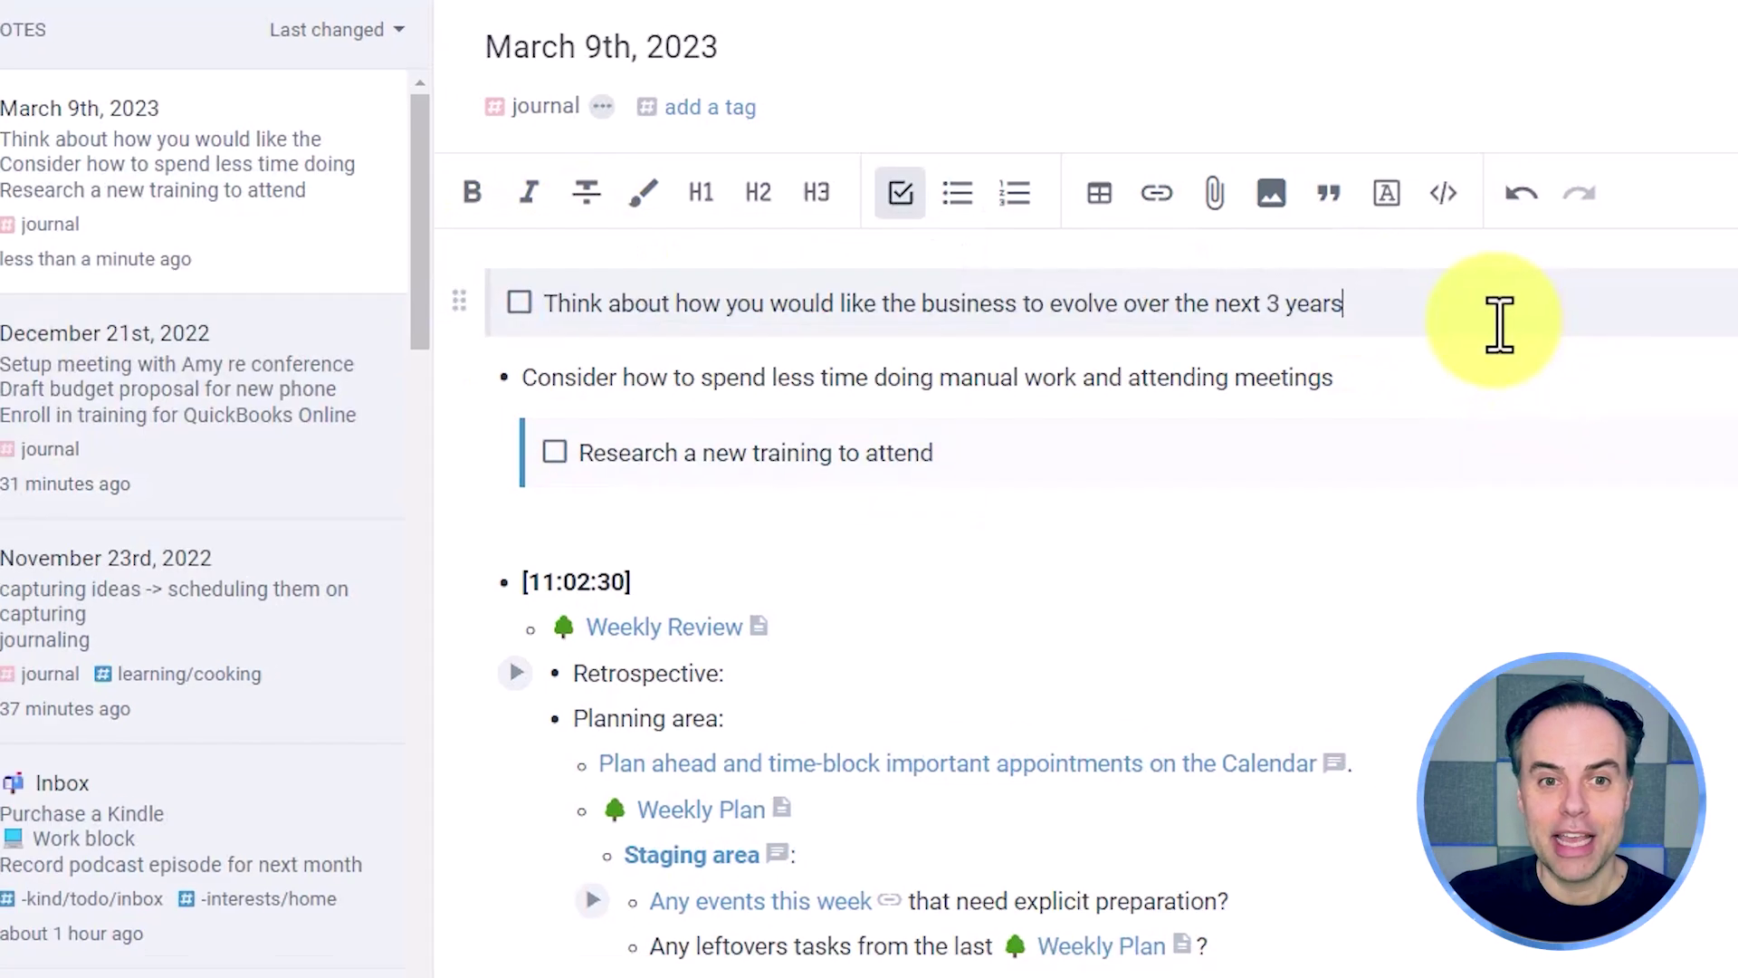
{"action": "left_click", "coordinate": [54, 211]}
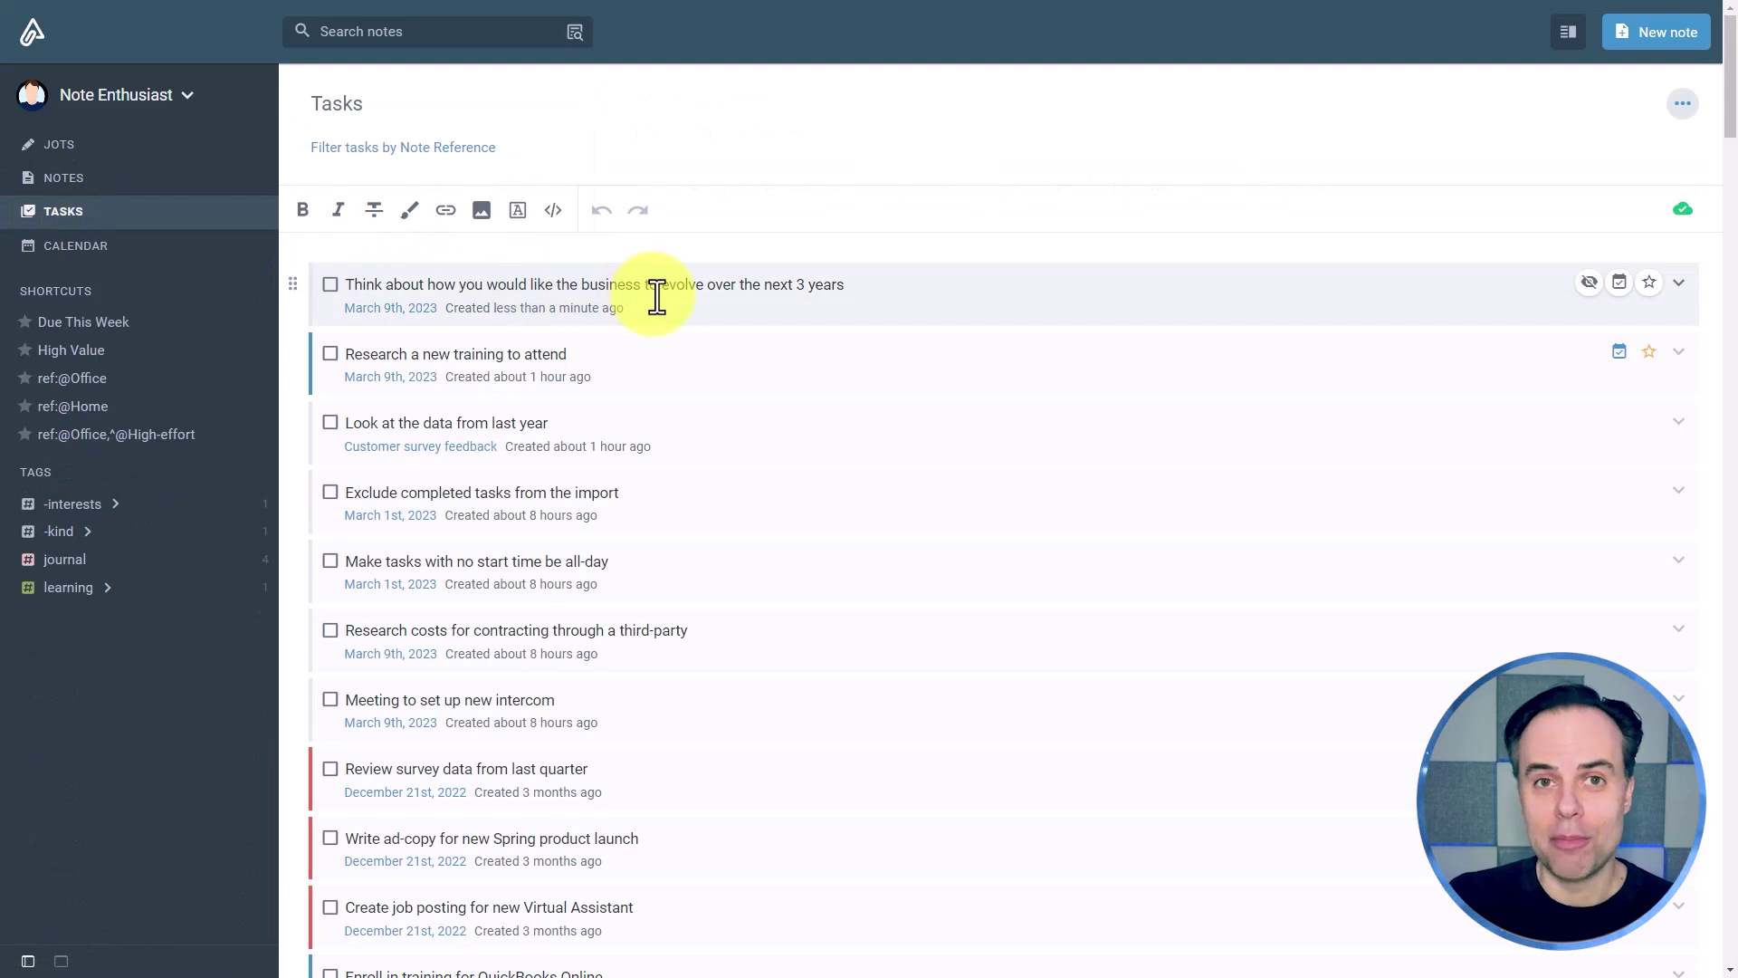
{"action": "left_click", "coordinate": [69, 246]}
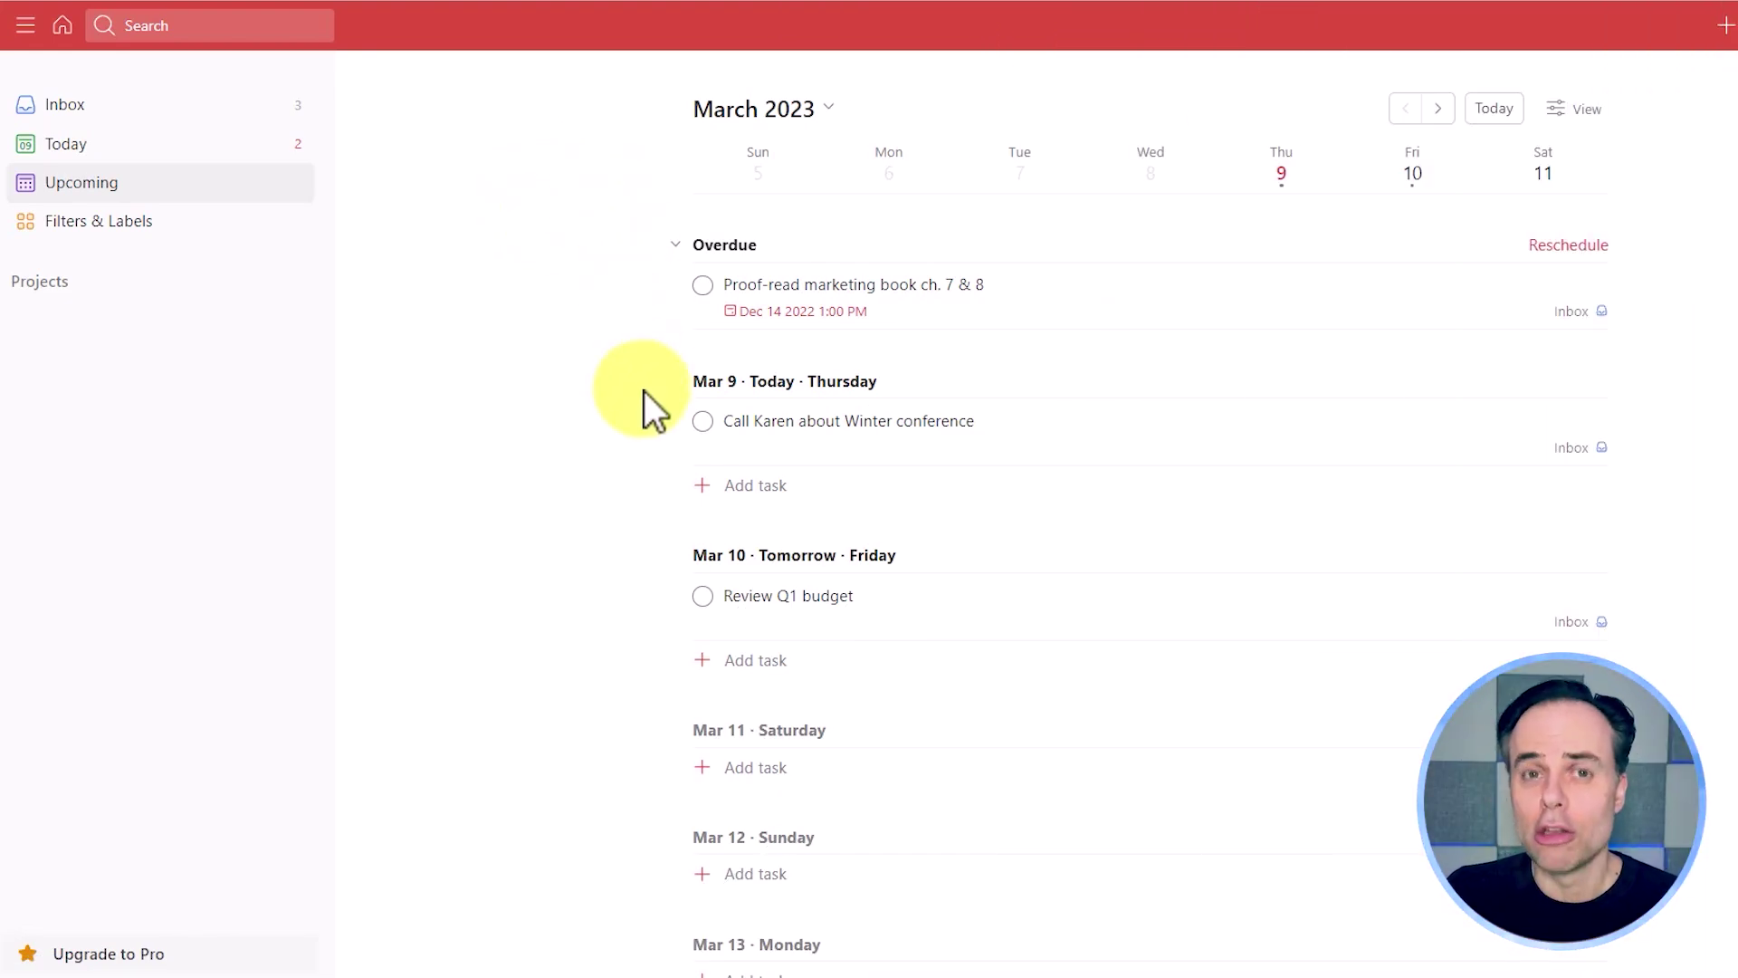
Scroll through the March 2023 days in Todoist's Upcoming view.
{"action": "scroll", "coordinate": [644, 389], "scroll_direction": "down", "scroll_amount": 4}
{"action": "scroll", "coordinate": [591, 301], "scroll_direction": "up", "scroll_amount": 4}
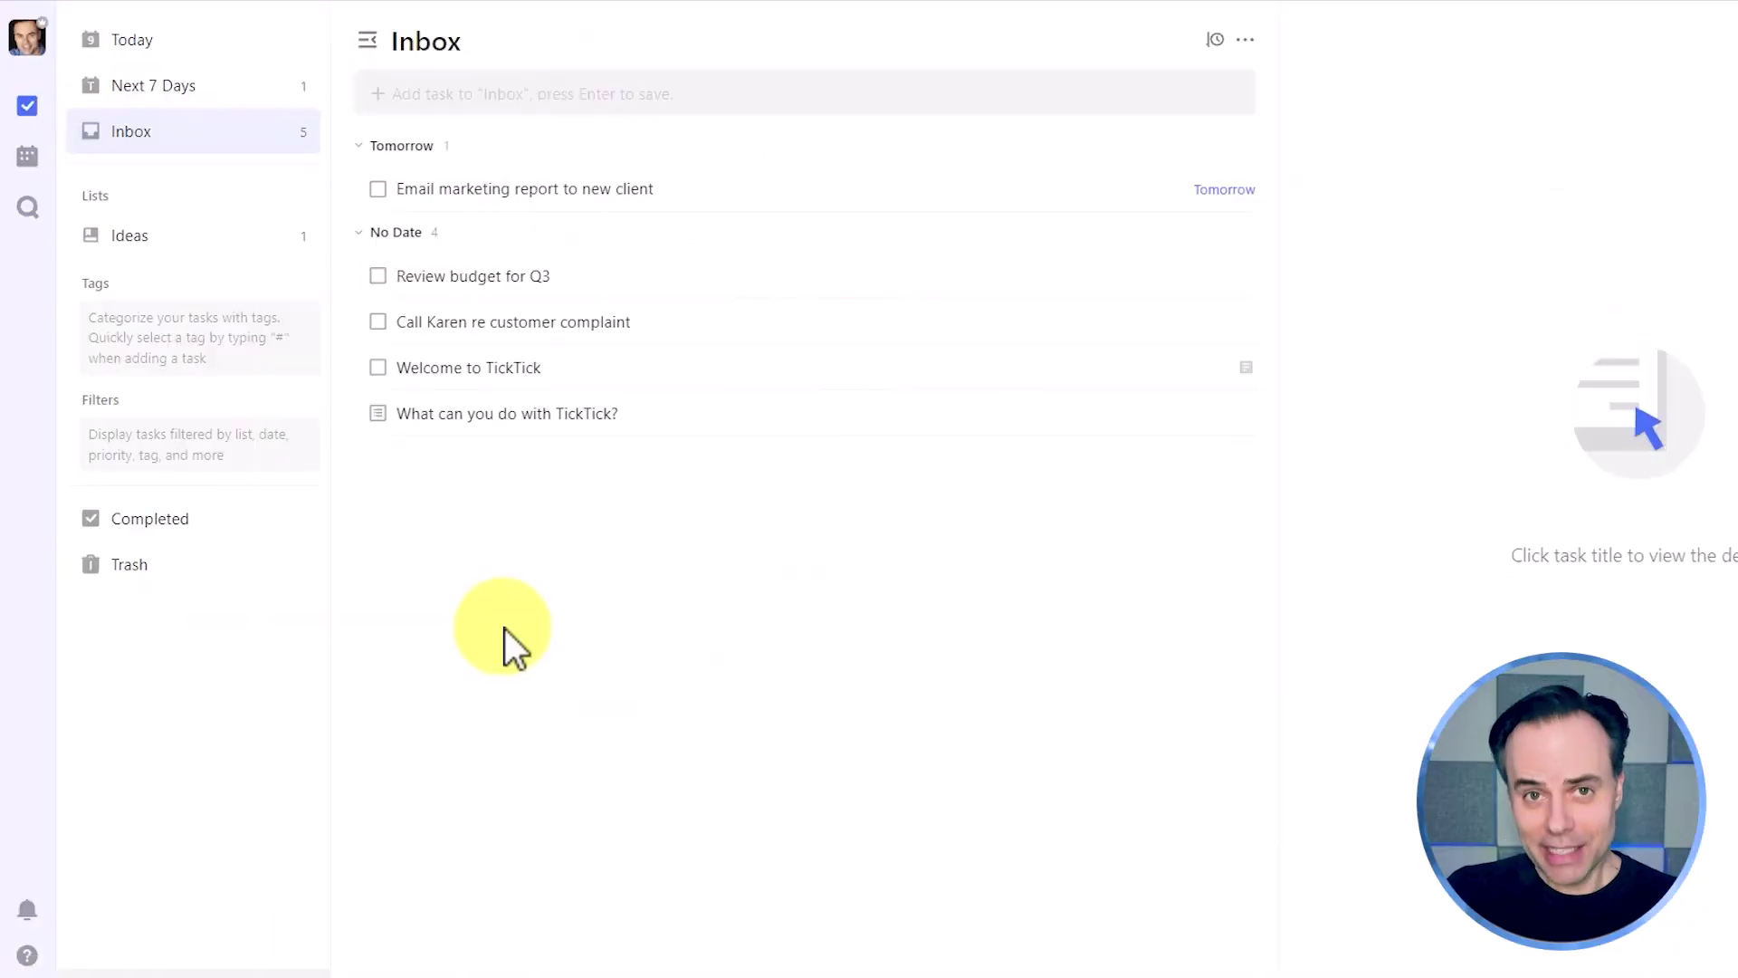
Try TickTick's Calendar View, which shows a premium upgrade prompt.
{"action": "left_click", "coordinate": [28, 158]}
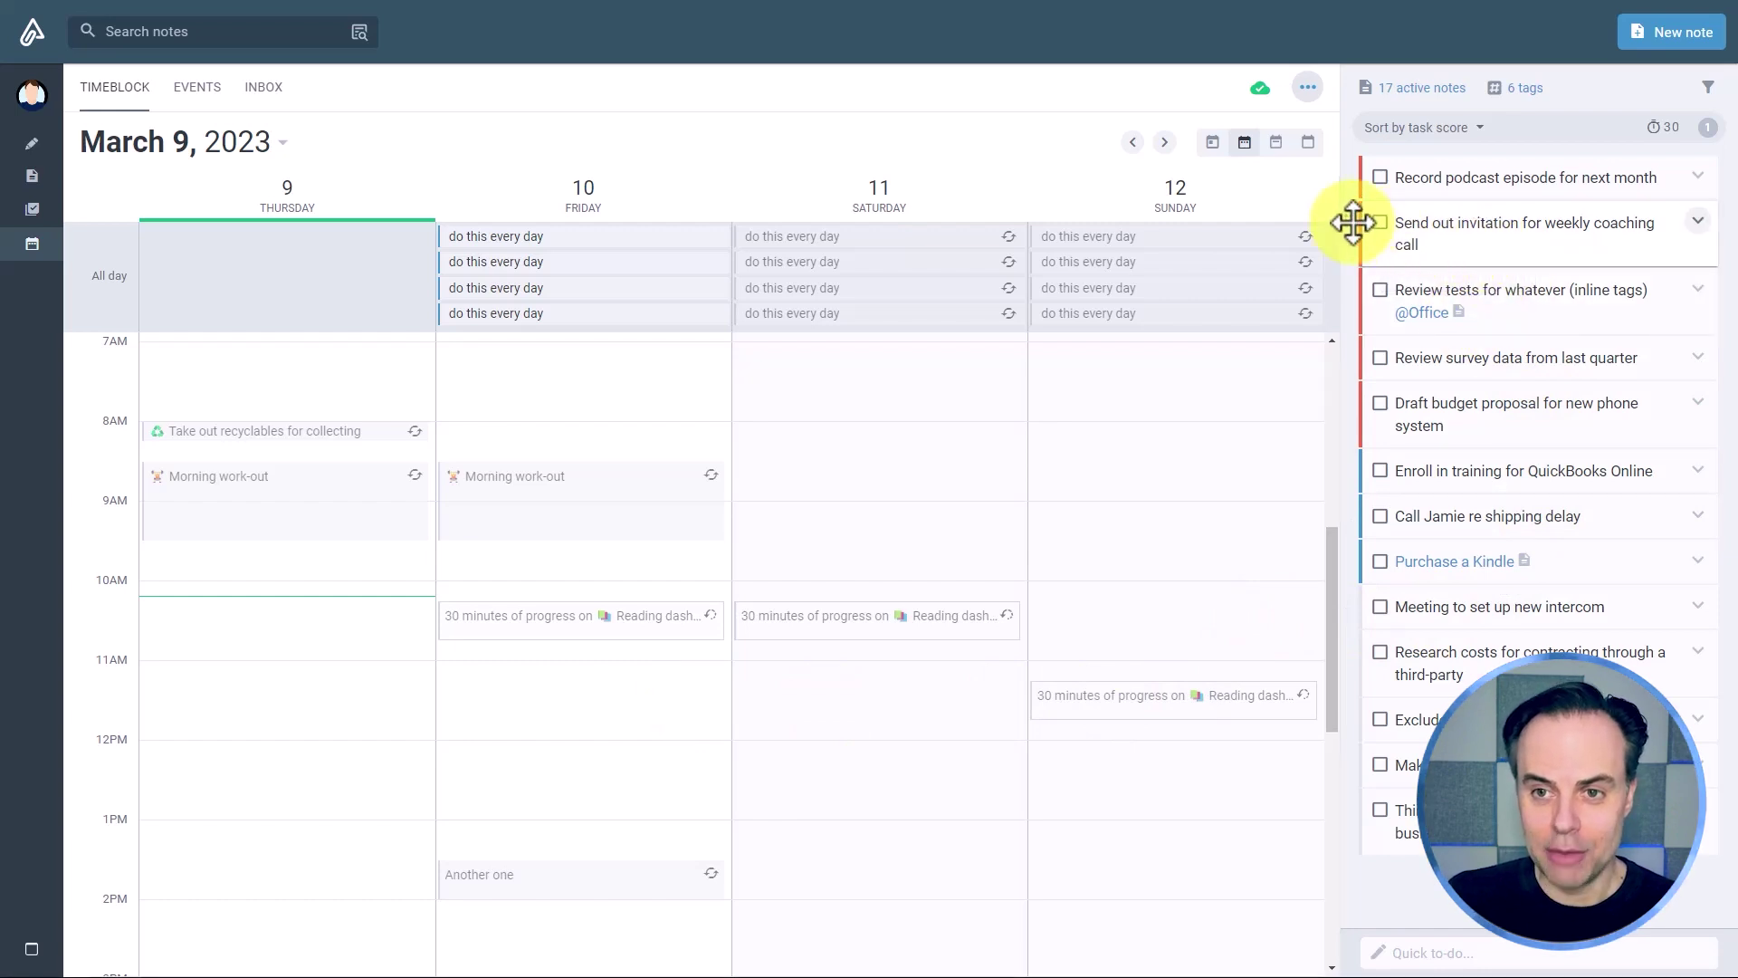
Time-block the coaching-call invitation at Thursday 10AM and the podcast recording at Friday 11AM.
{"action": "left_click_drag", "start_coordinate": [1352, 223], "coordinate": [260, 618]}
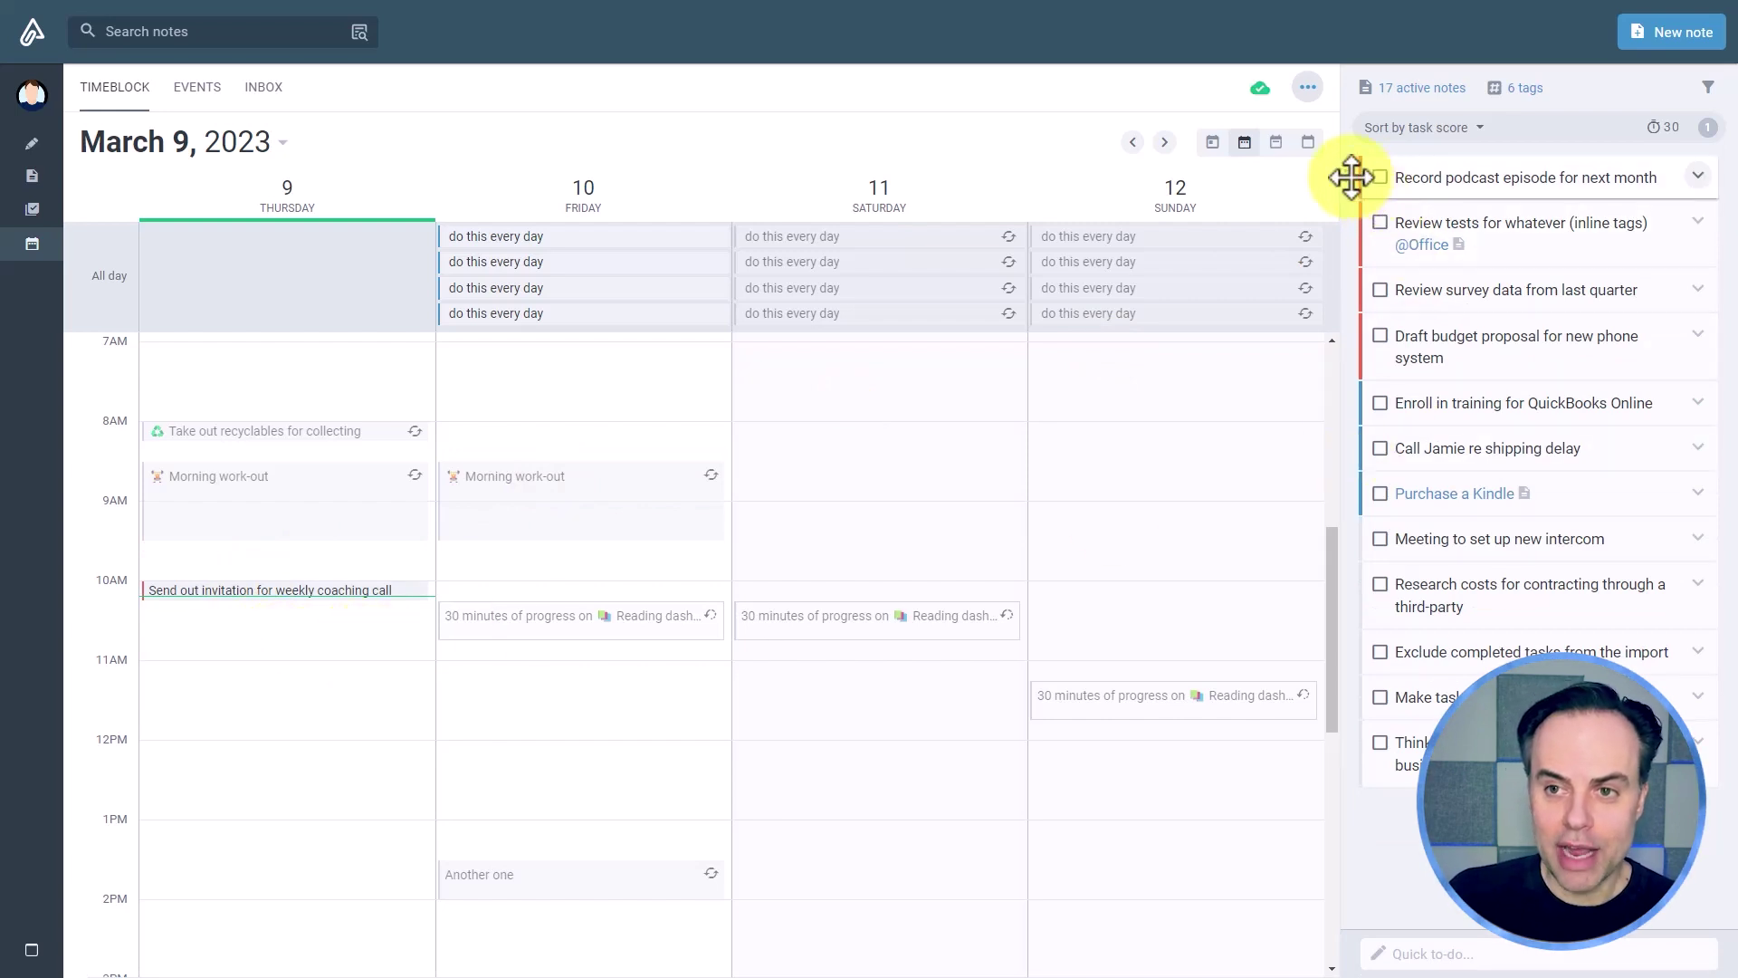
{"action": "left_click_drag", "start_coordinate": [1351, 178], "coordinate": [584, 699]}
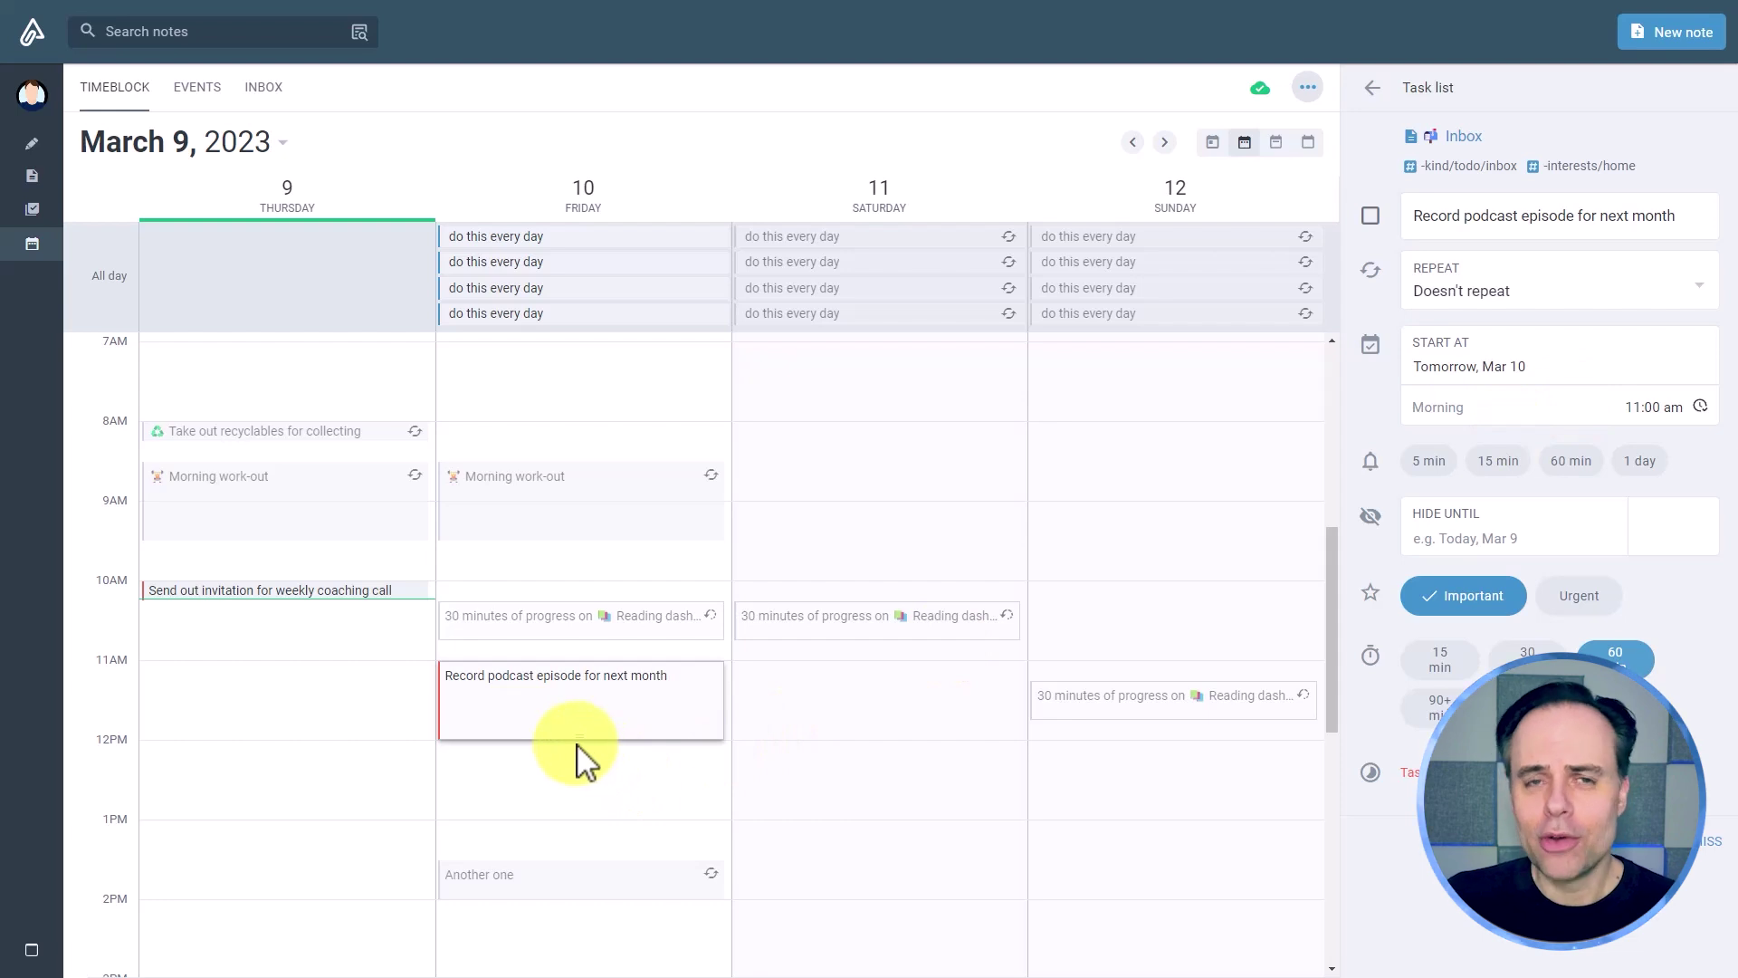
Extend Friday's 'Record podcast episode' block to end at 1PM.
{"action": "left_click_drag", "start_coordinate": [574, 738], "coordinate": [557, 810]}
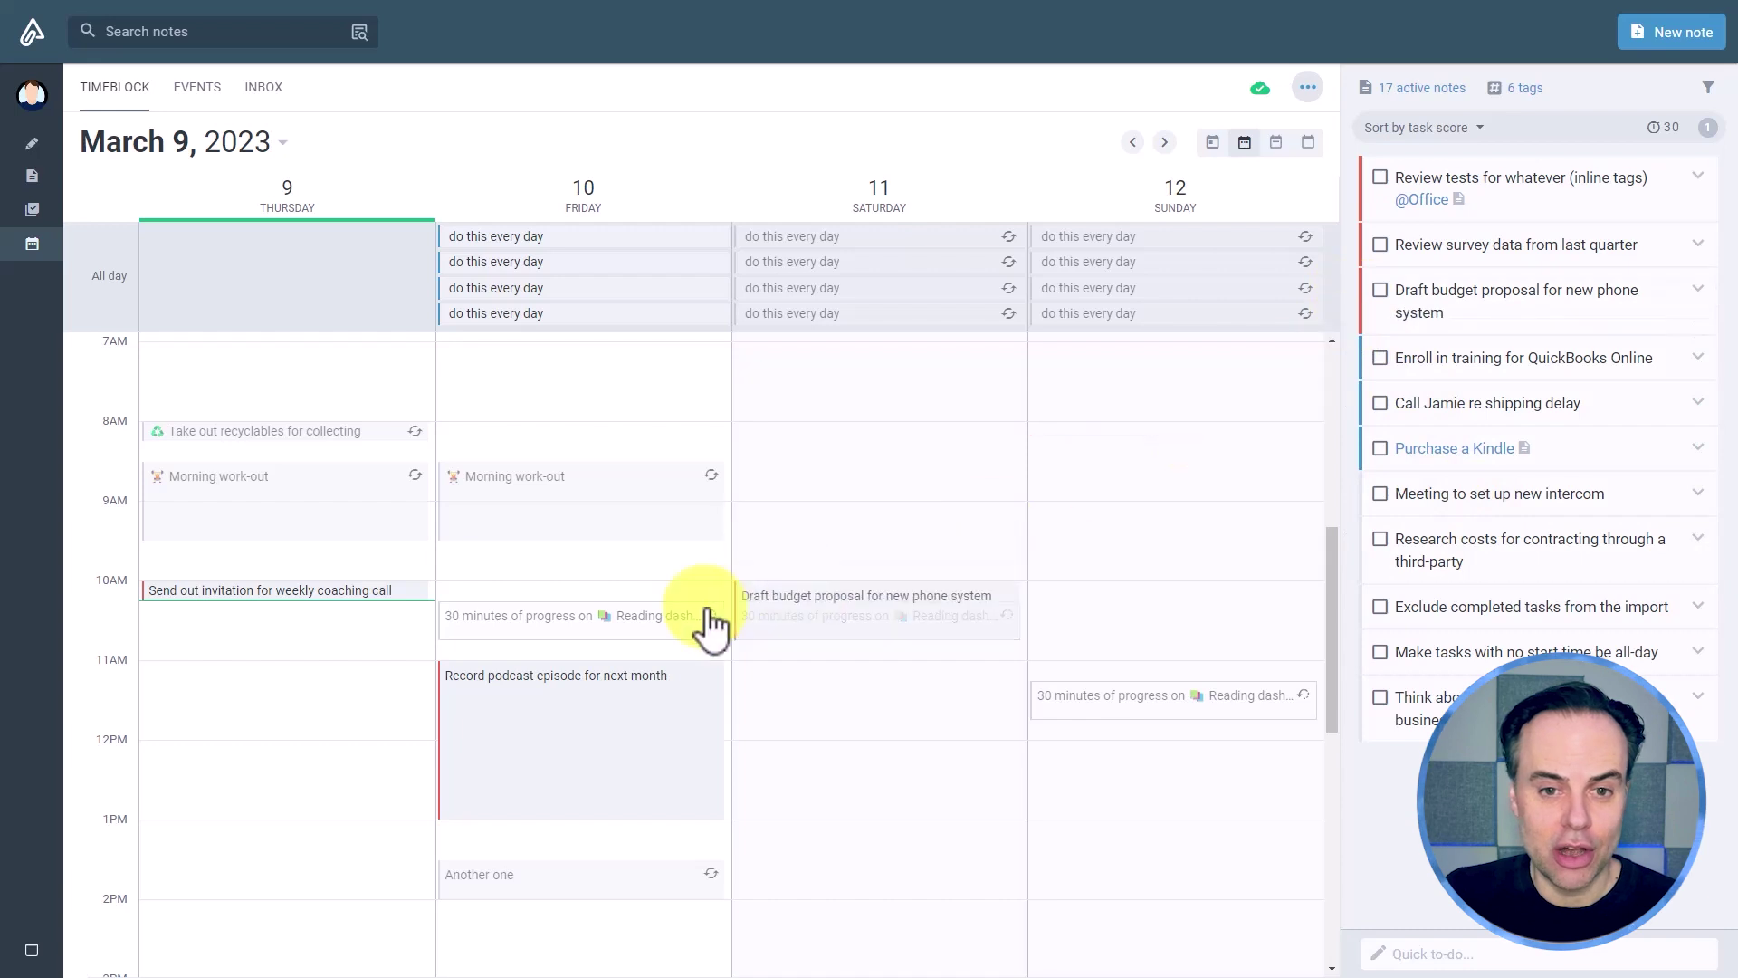
Schedule 'Draft budget proposal for new phone system' at 12 PM on Thursday, March 9.
{"action": "left_click_drag", "start_coordinate": [711, 624], "coordinate": [337, 769]}
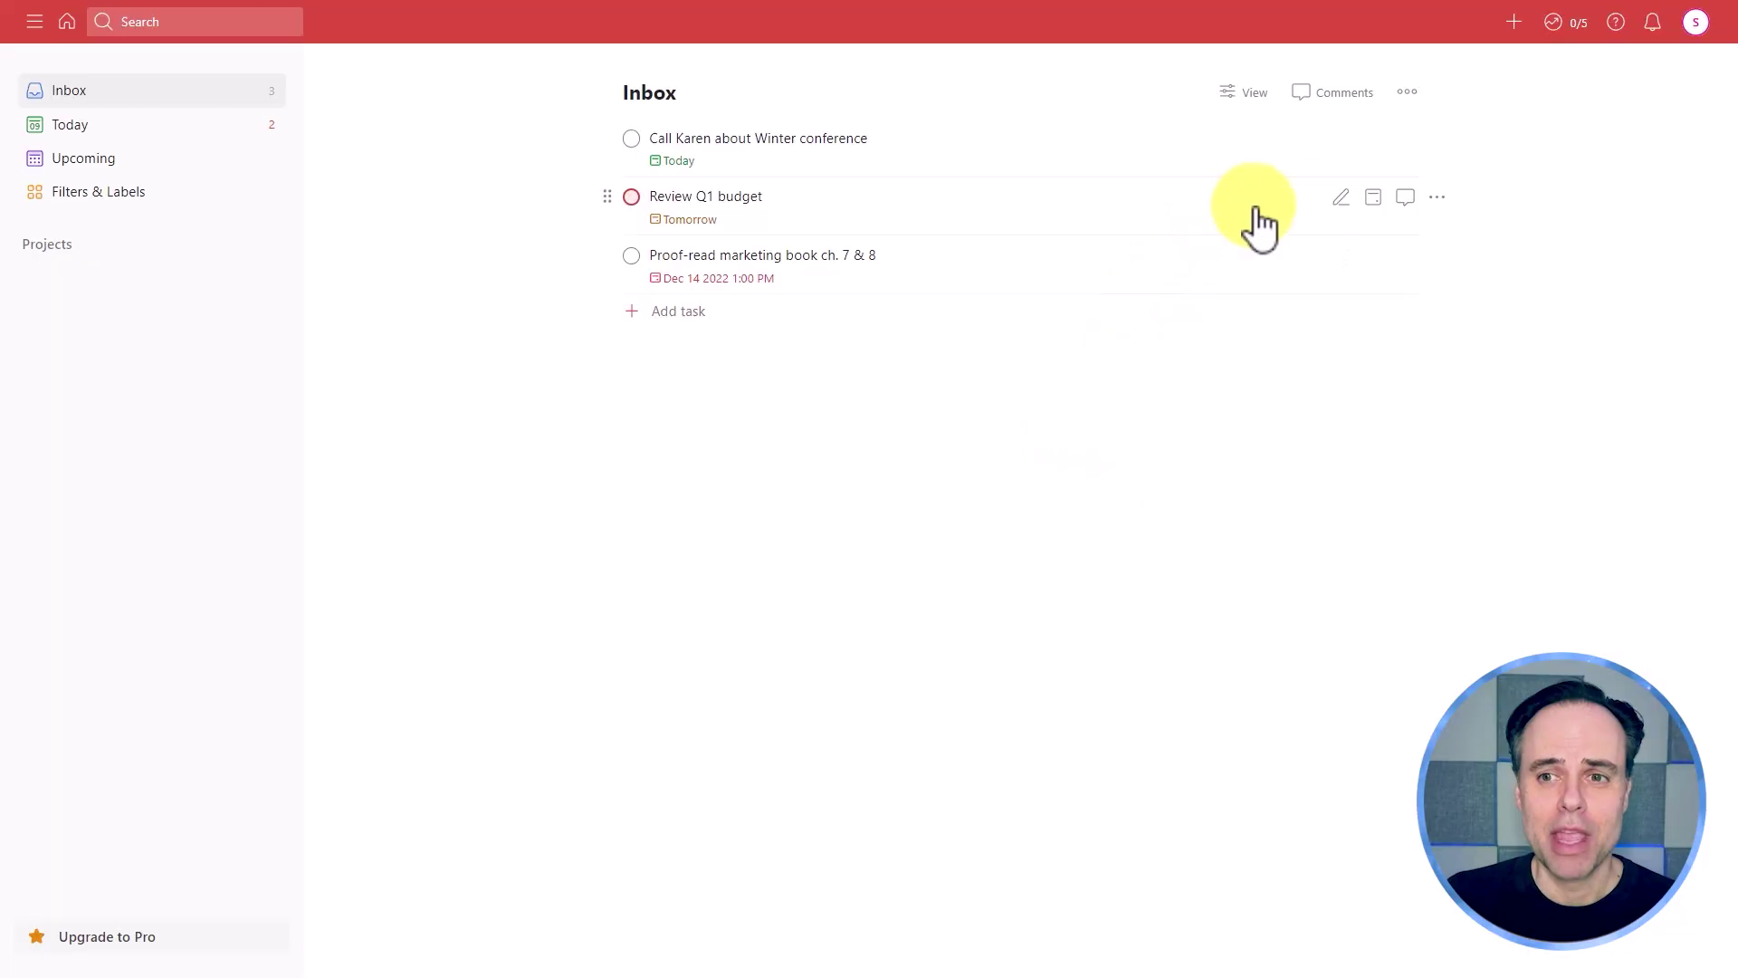
Set the Winter conference call task to Priority 2 in Todoist.
{"action": "left_click", "coordinate": [1436, 140]}
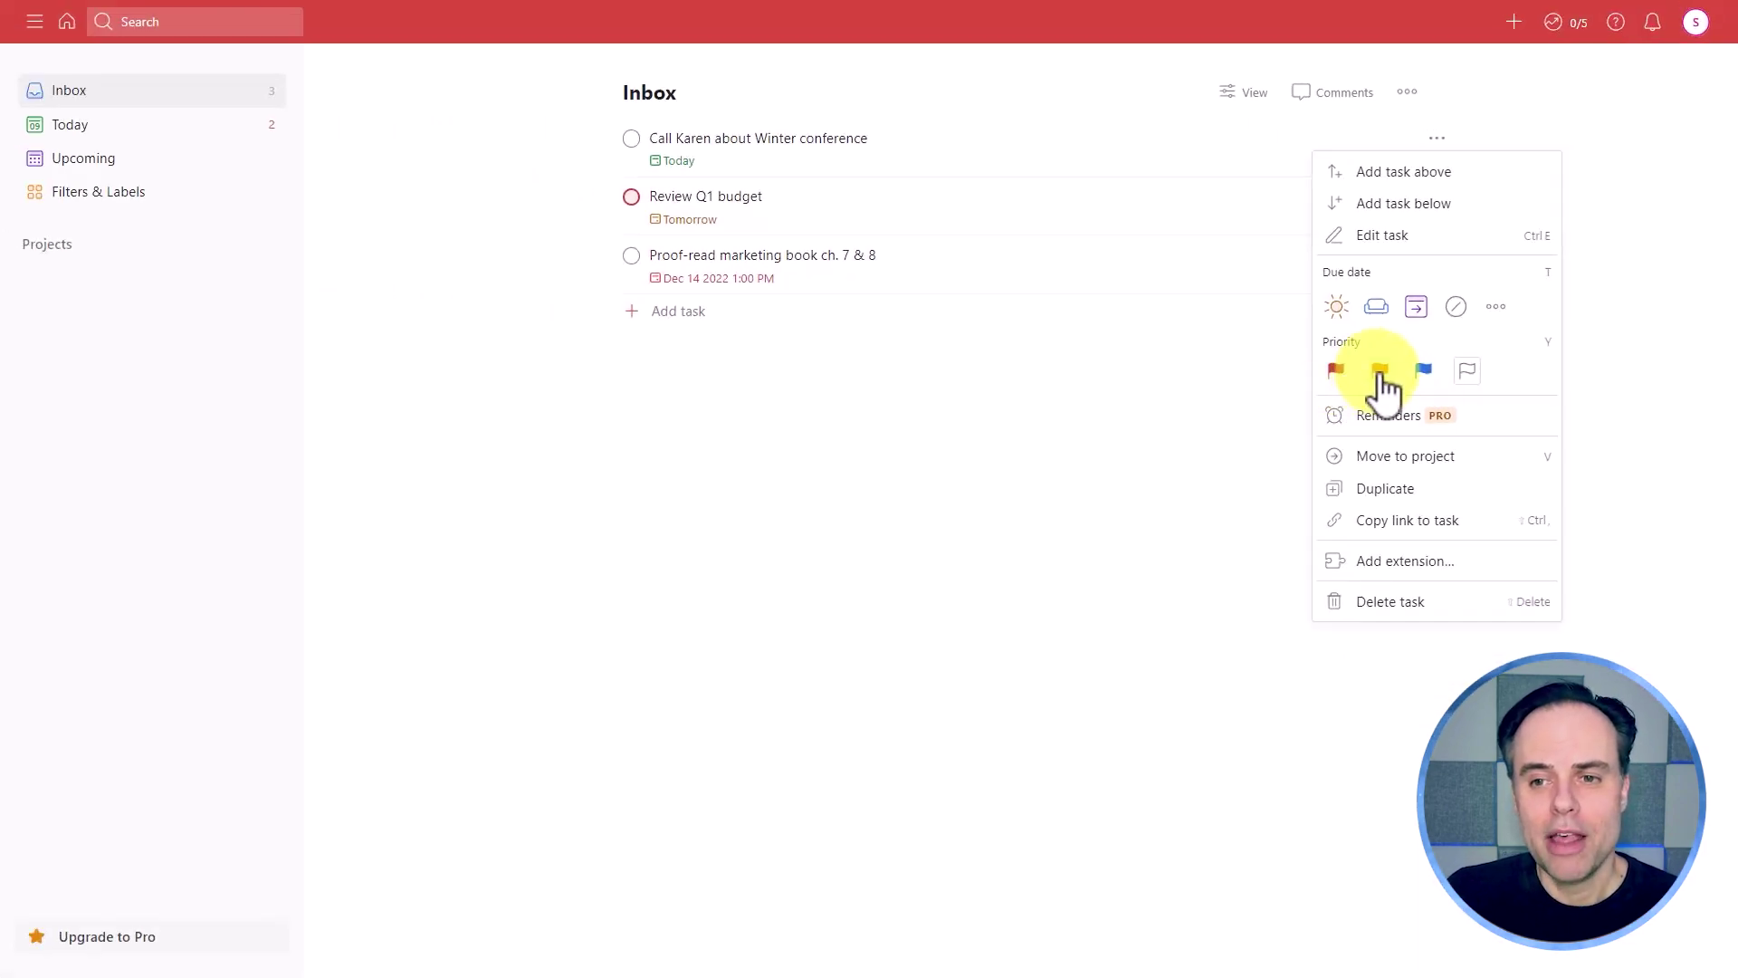
{"action": "left_click", "coordinate": [1380, 371]}
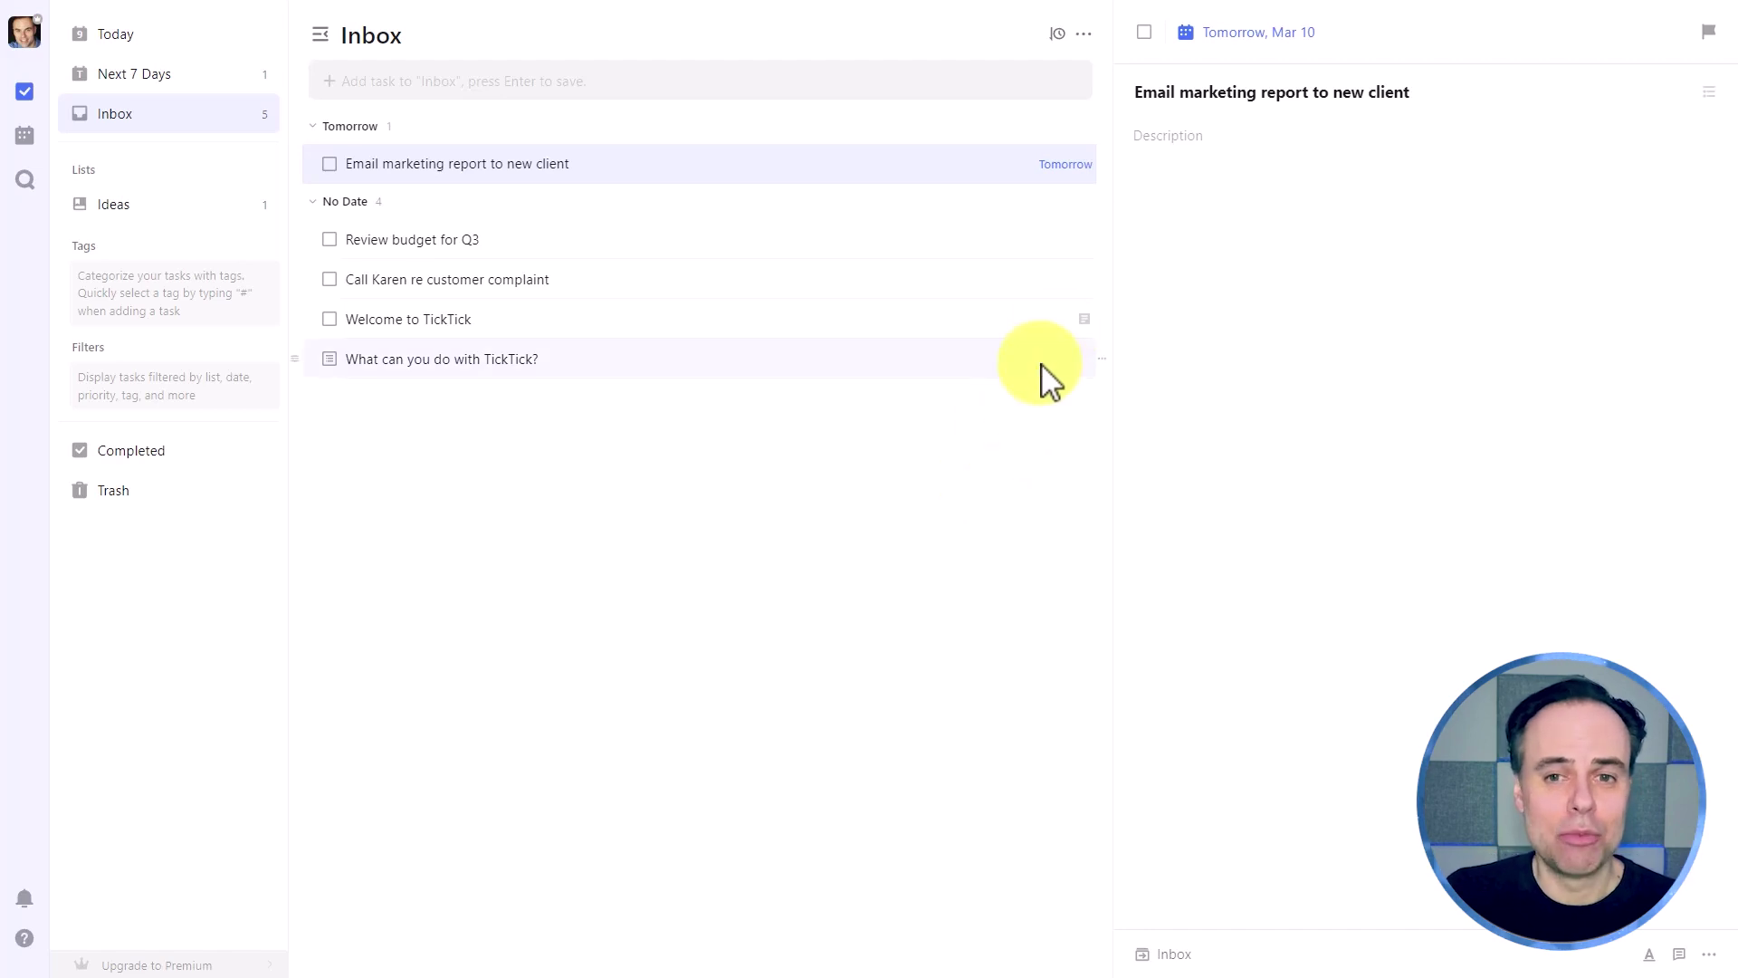
Flag 'Review budget for Q3' as high priority in TickTick.
{"action": "left_click", "coordinate": [1102, 241]}
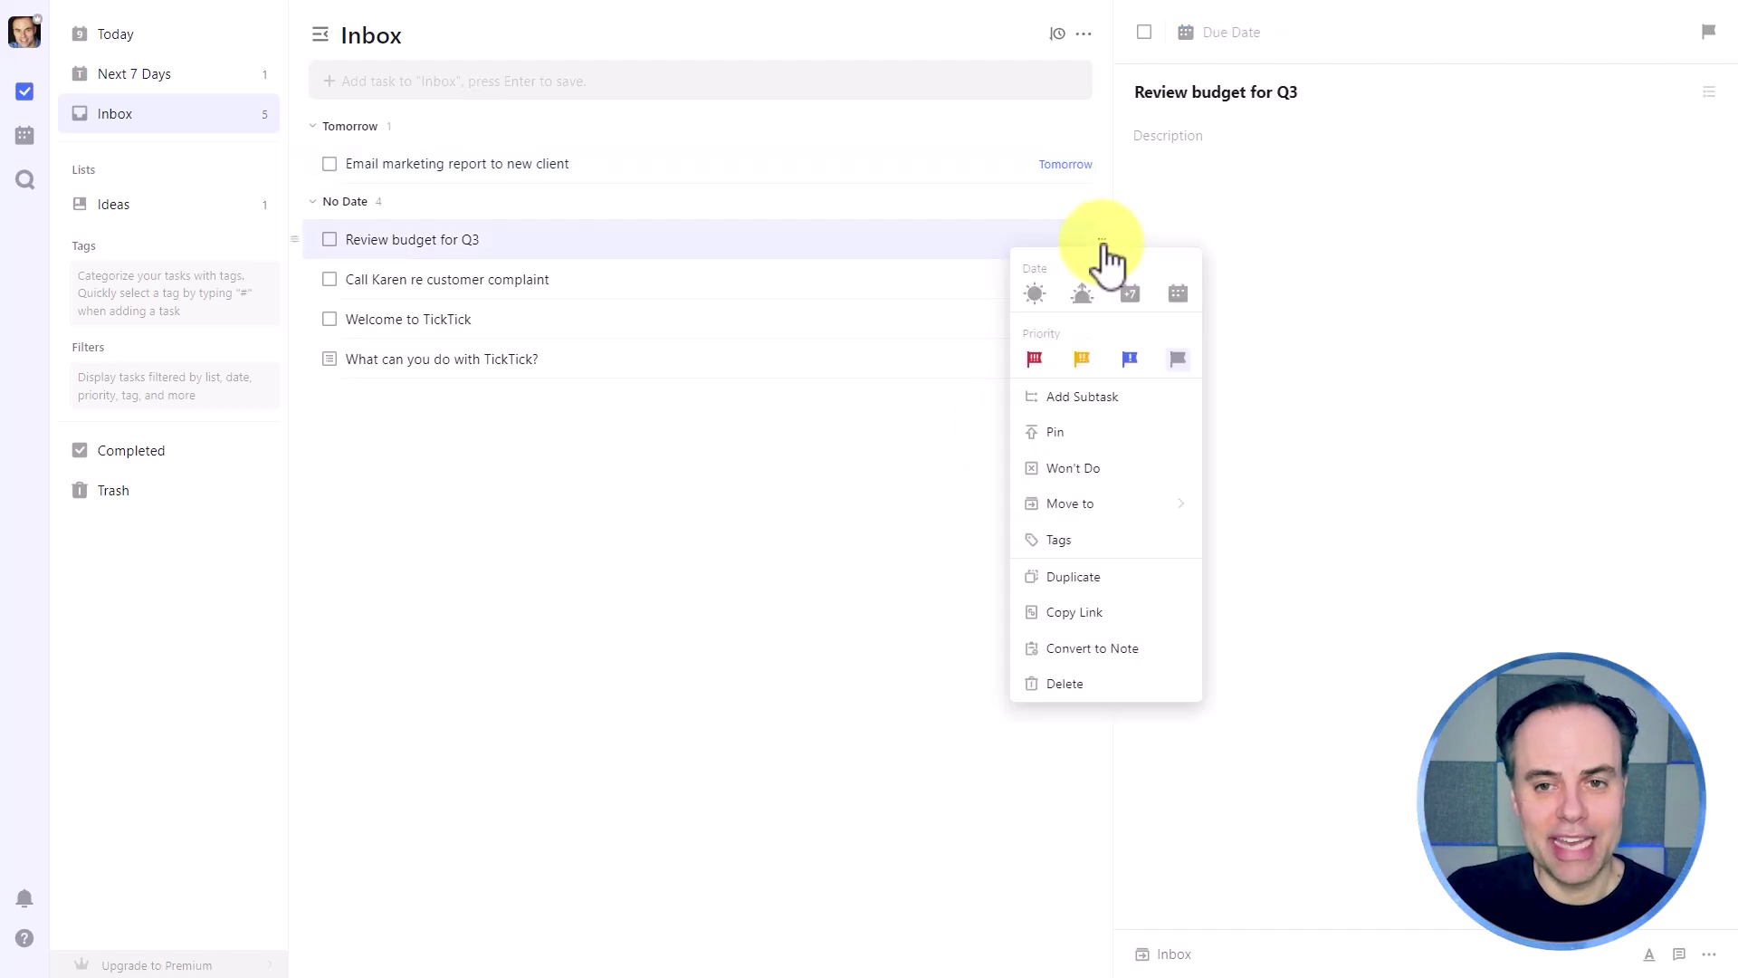
{"action": "left_click", "coordinate": [1034, 360]}
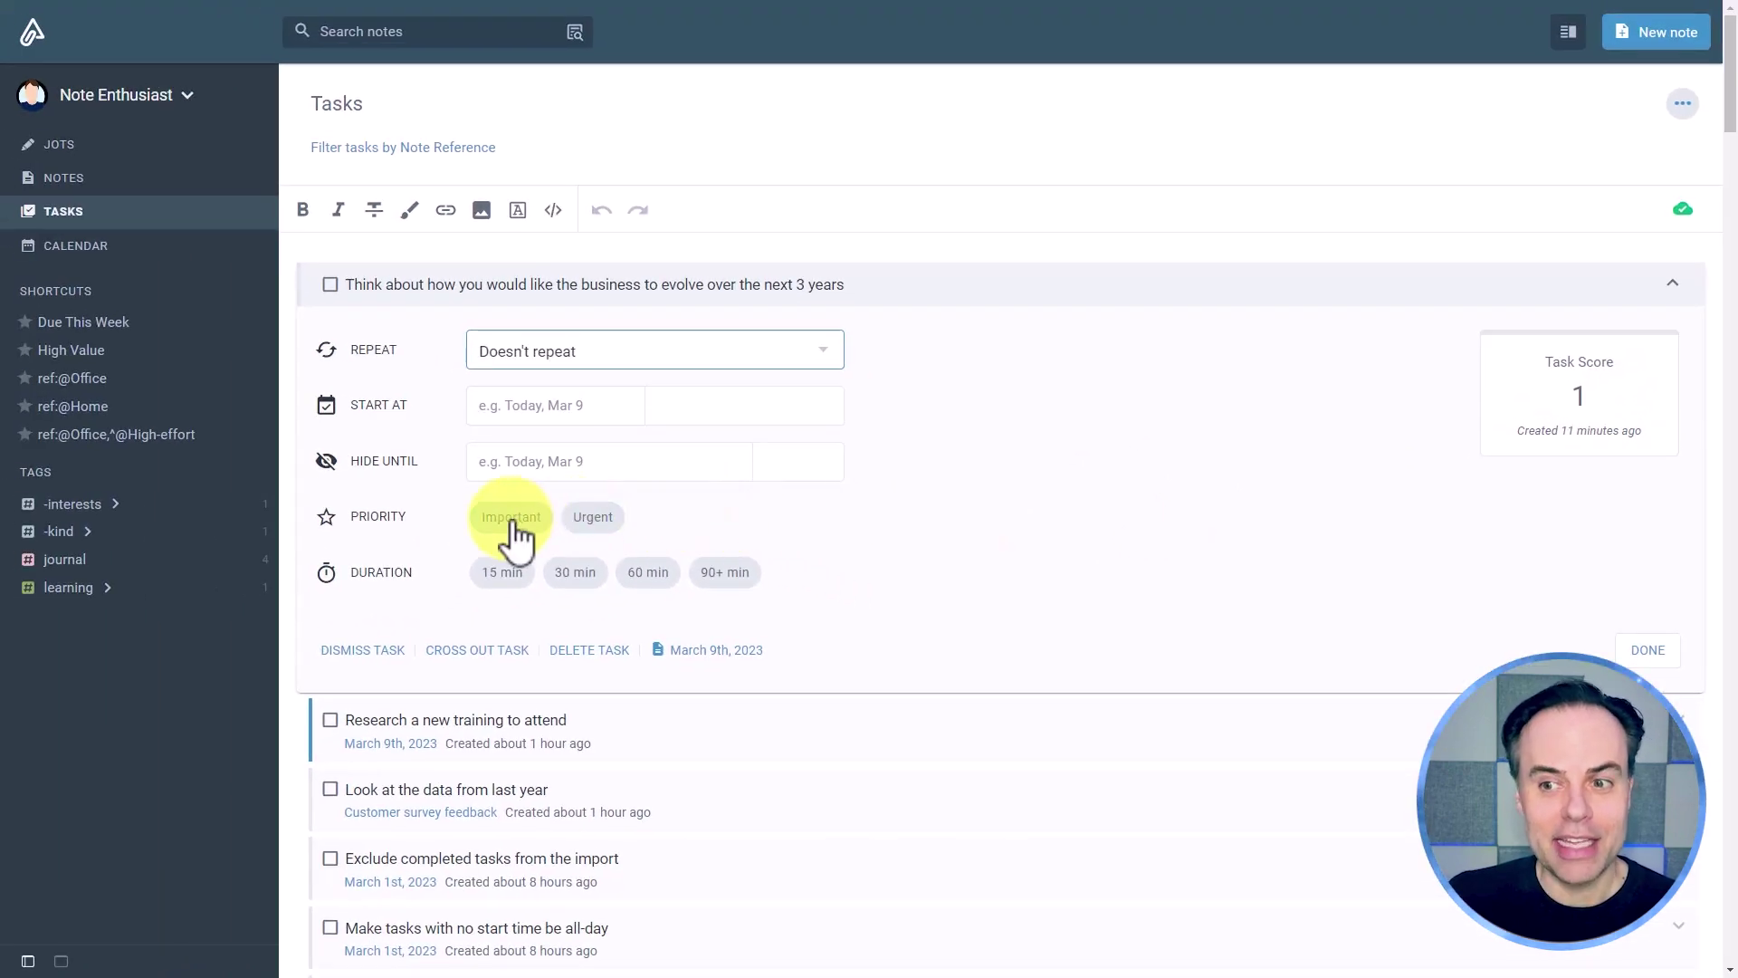
Flag the 3-year business-evolution task Important and Urgent at 60 min, giving it a 5.1 task score.
{"action": "left_click", "coordinate": [512, 520]}
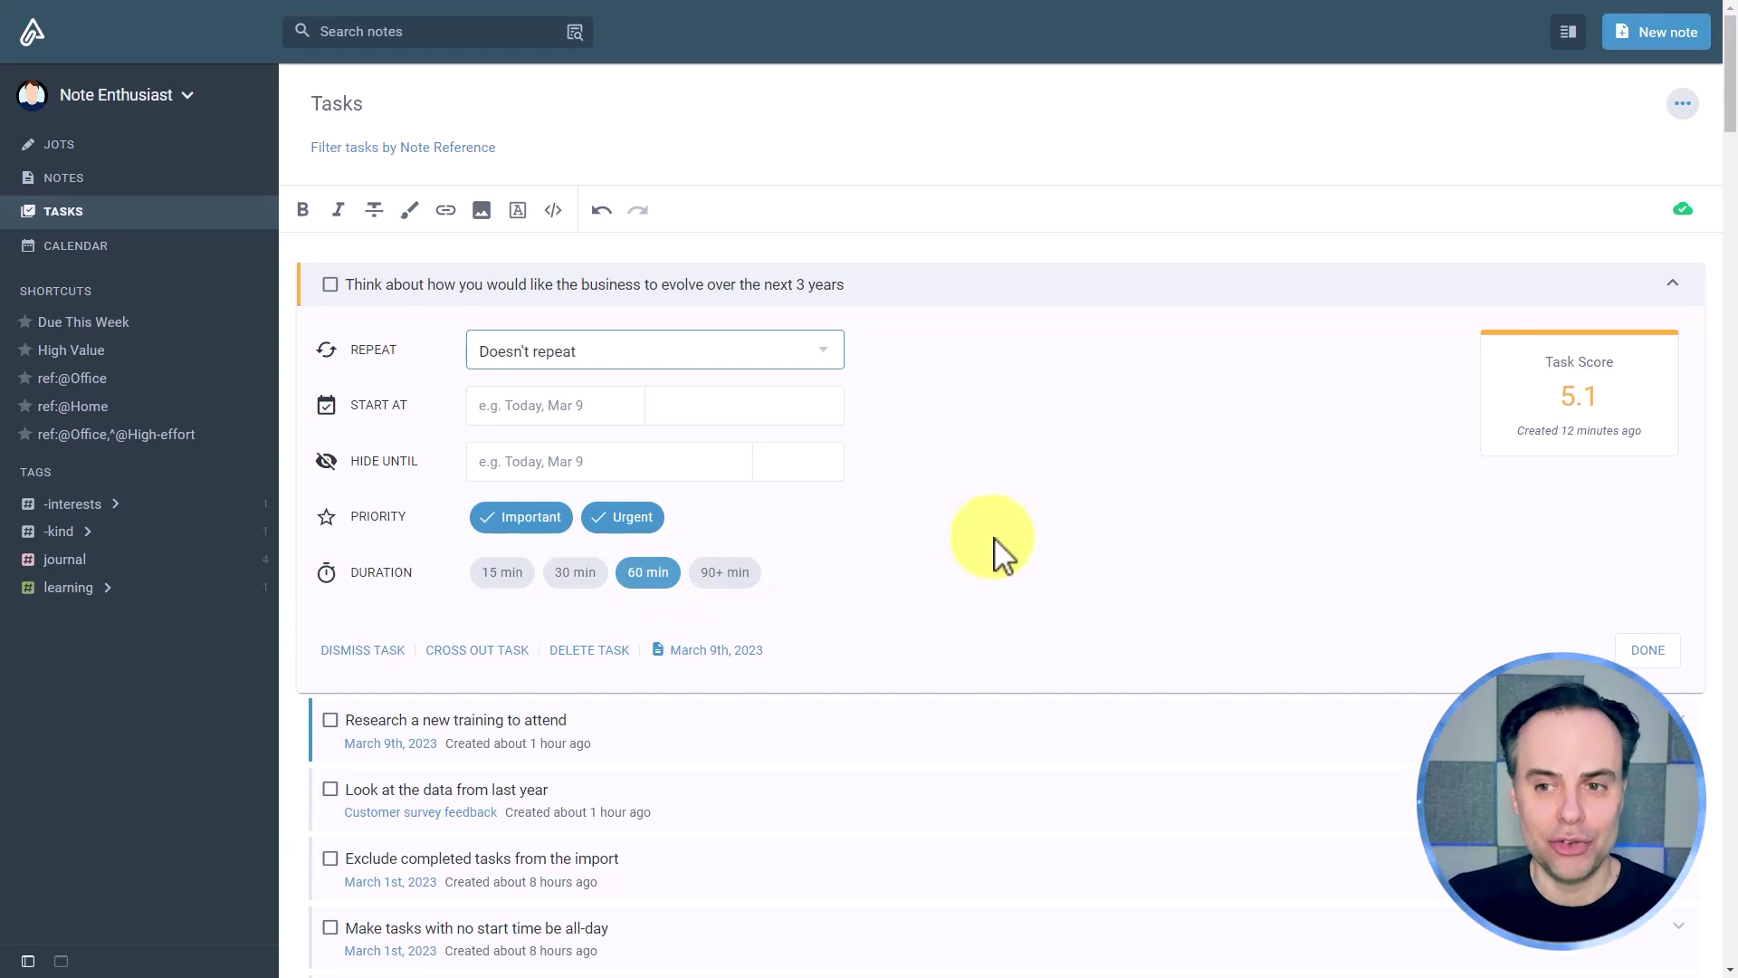
Expand 'Review survey data from last quarter' in the Tasks list to see its 12.5 task score.
{"action": "scroll", "coordinate": [1000, 507], "scroll_direction": "down", "scroll_amount": 7}
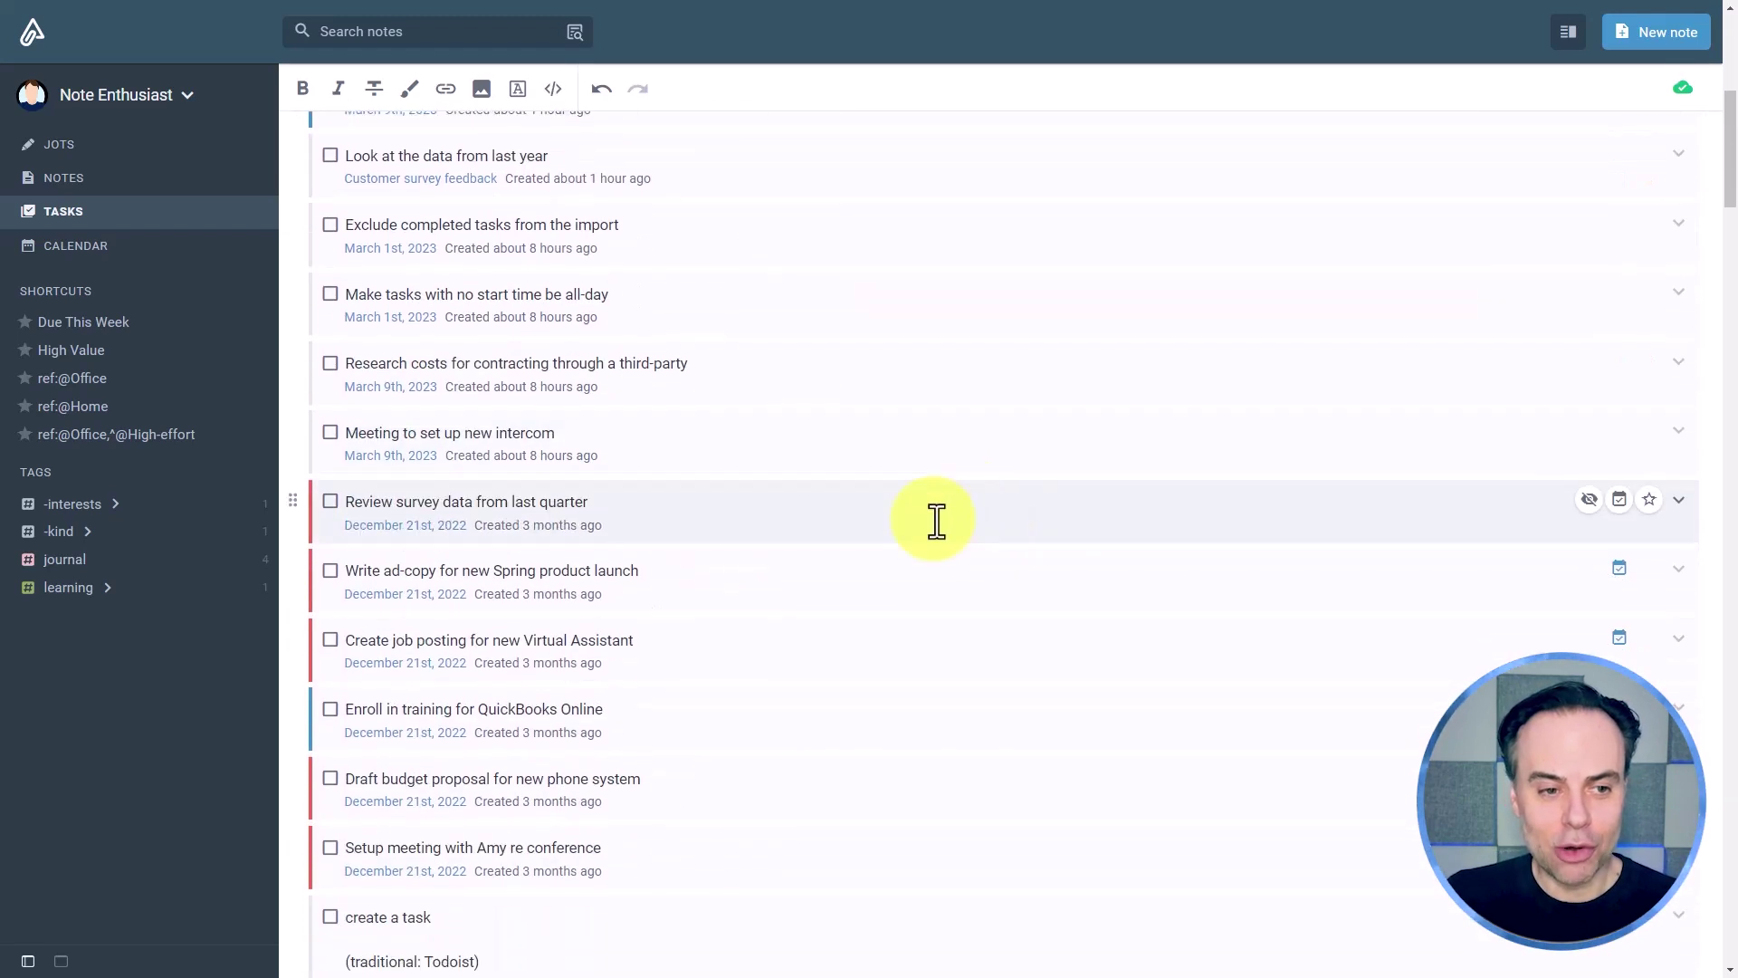
{"action": "left_click", "coordinate": [1681, 505]}
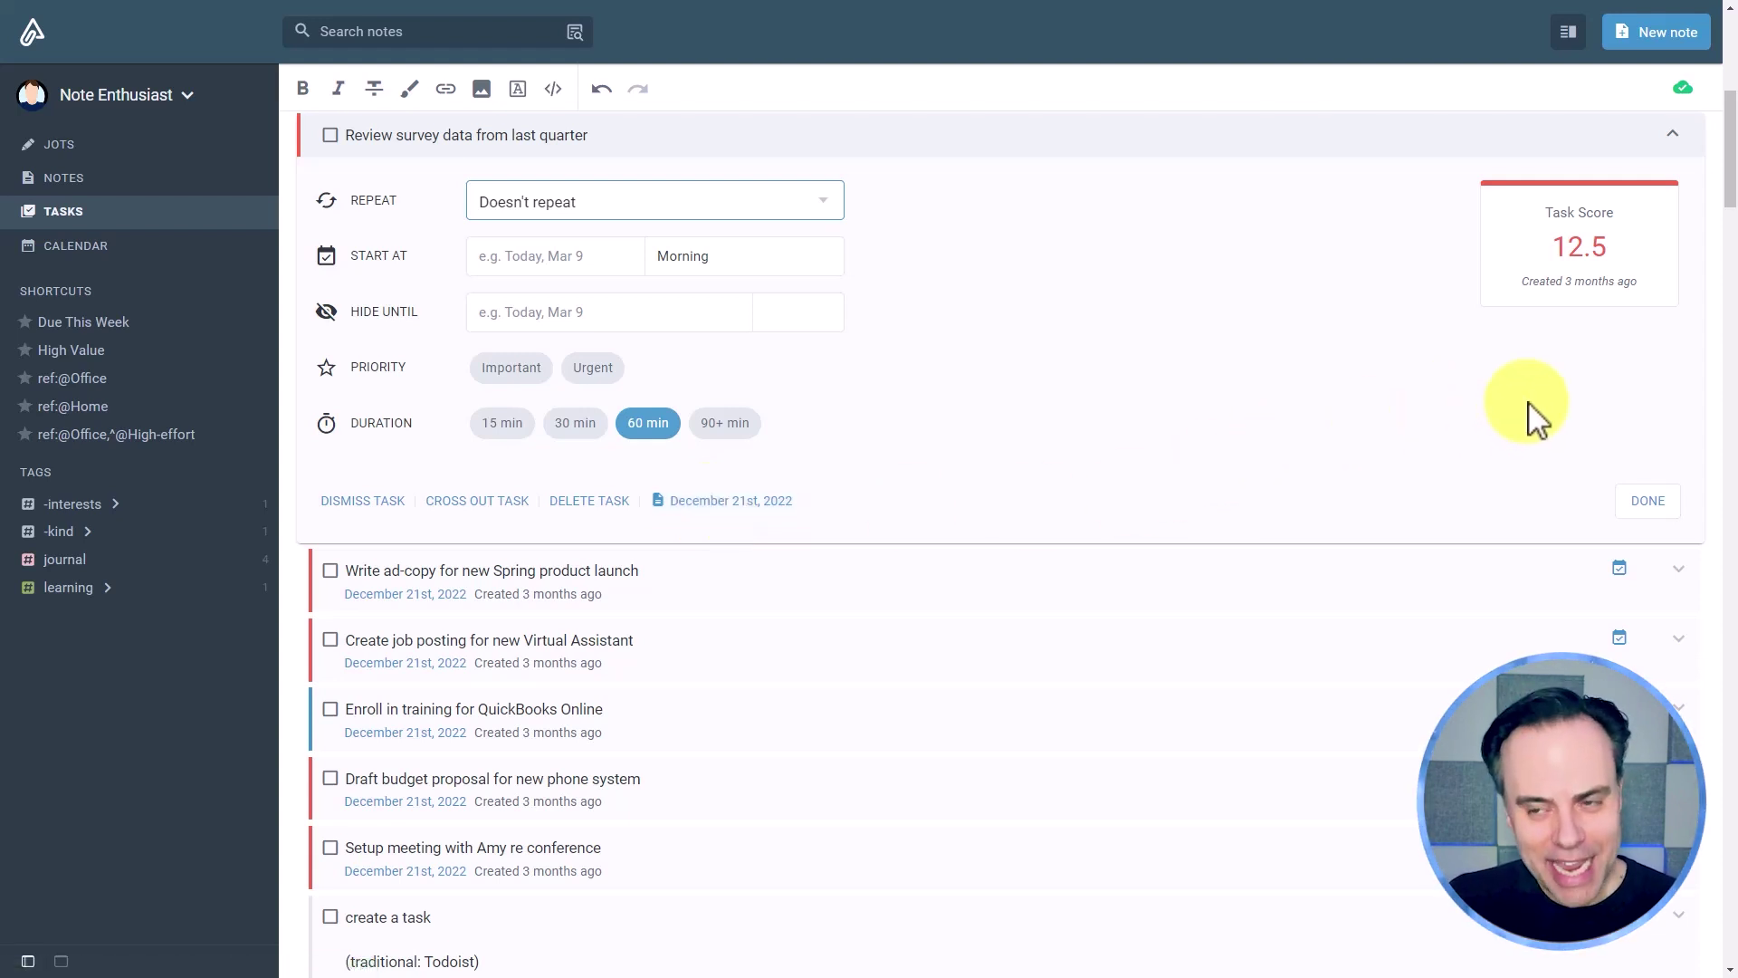
{"action": "scroll", "coordinate": [1503, 421], "scroll_direction": "up", "scroll_amount": 1}
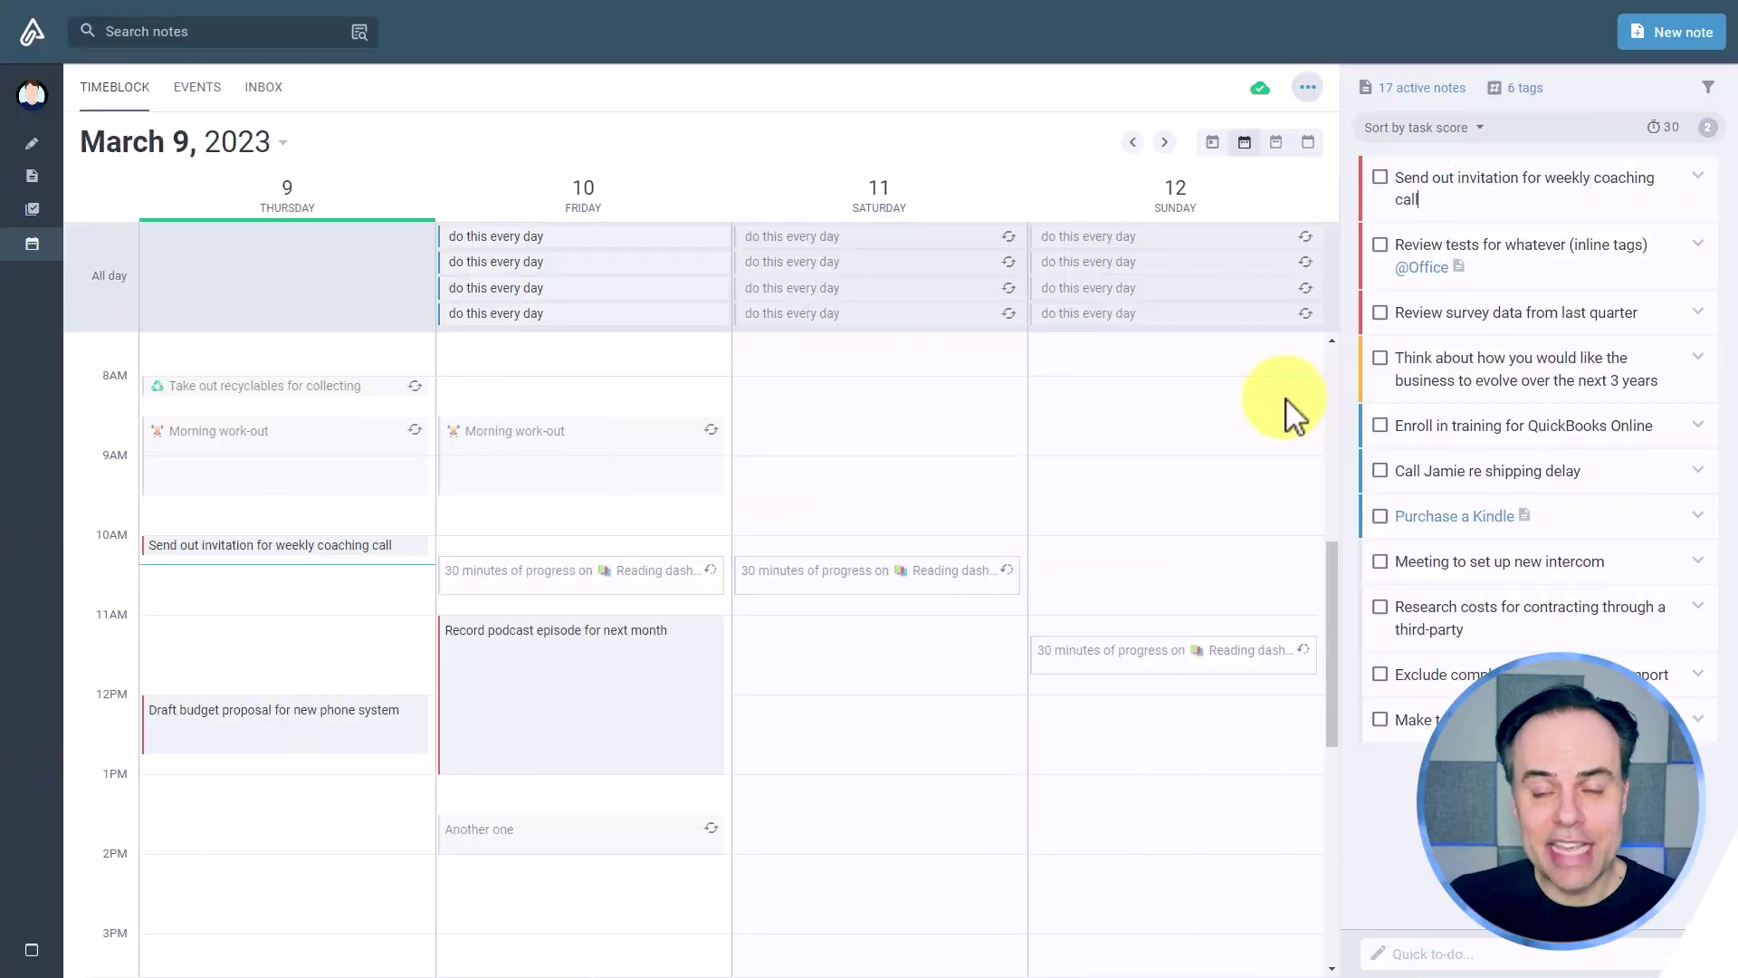
Select the top-ranked weekly coaching call task in the score-sorted calendar task list.
{"action": "left_click", "coordinate": [1439, 186]}
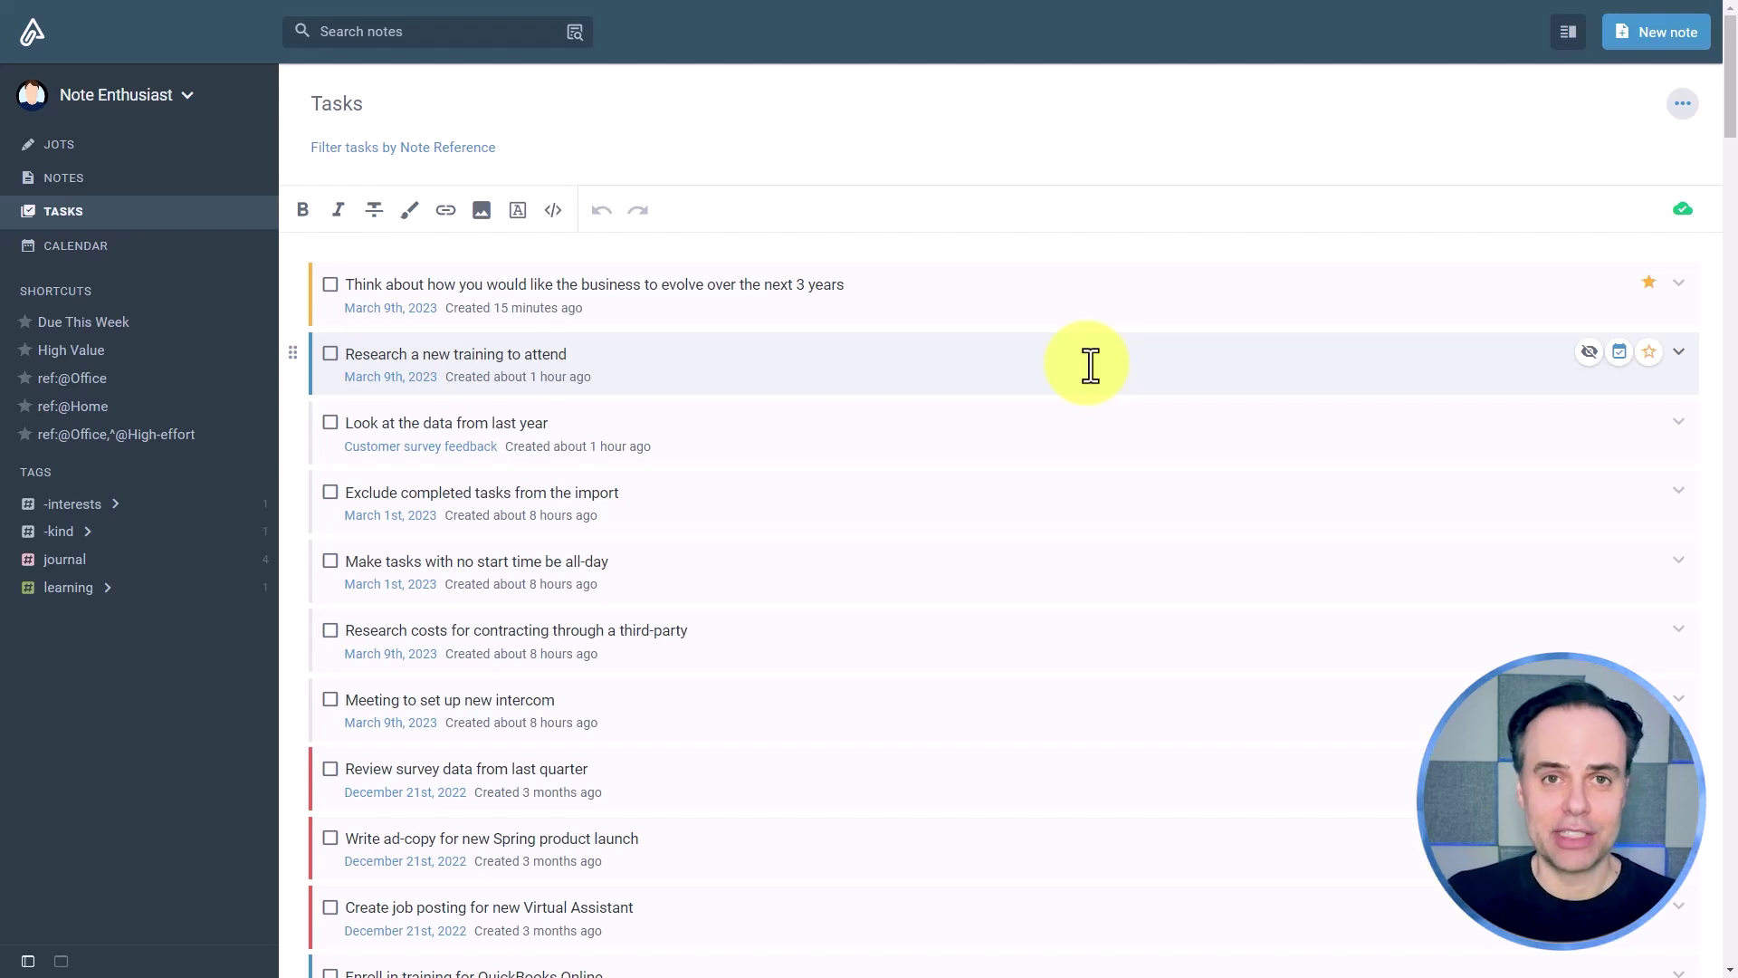
Hide the 3-year business-evolution task until a later date so the training-research task leads the list.
{"action": "scroll", "coordinate": [1089, 365], "scroll_direction": "down", "scroll_amount": 10}
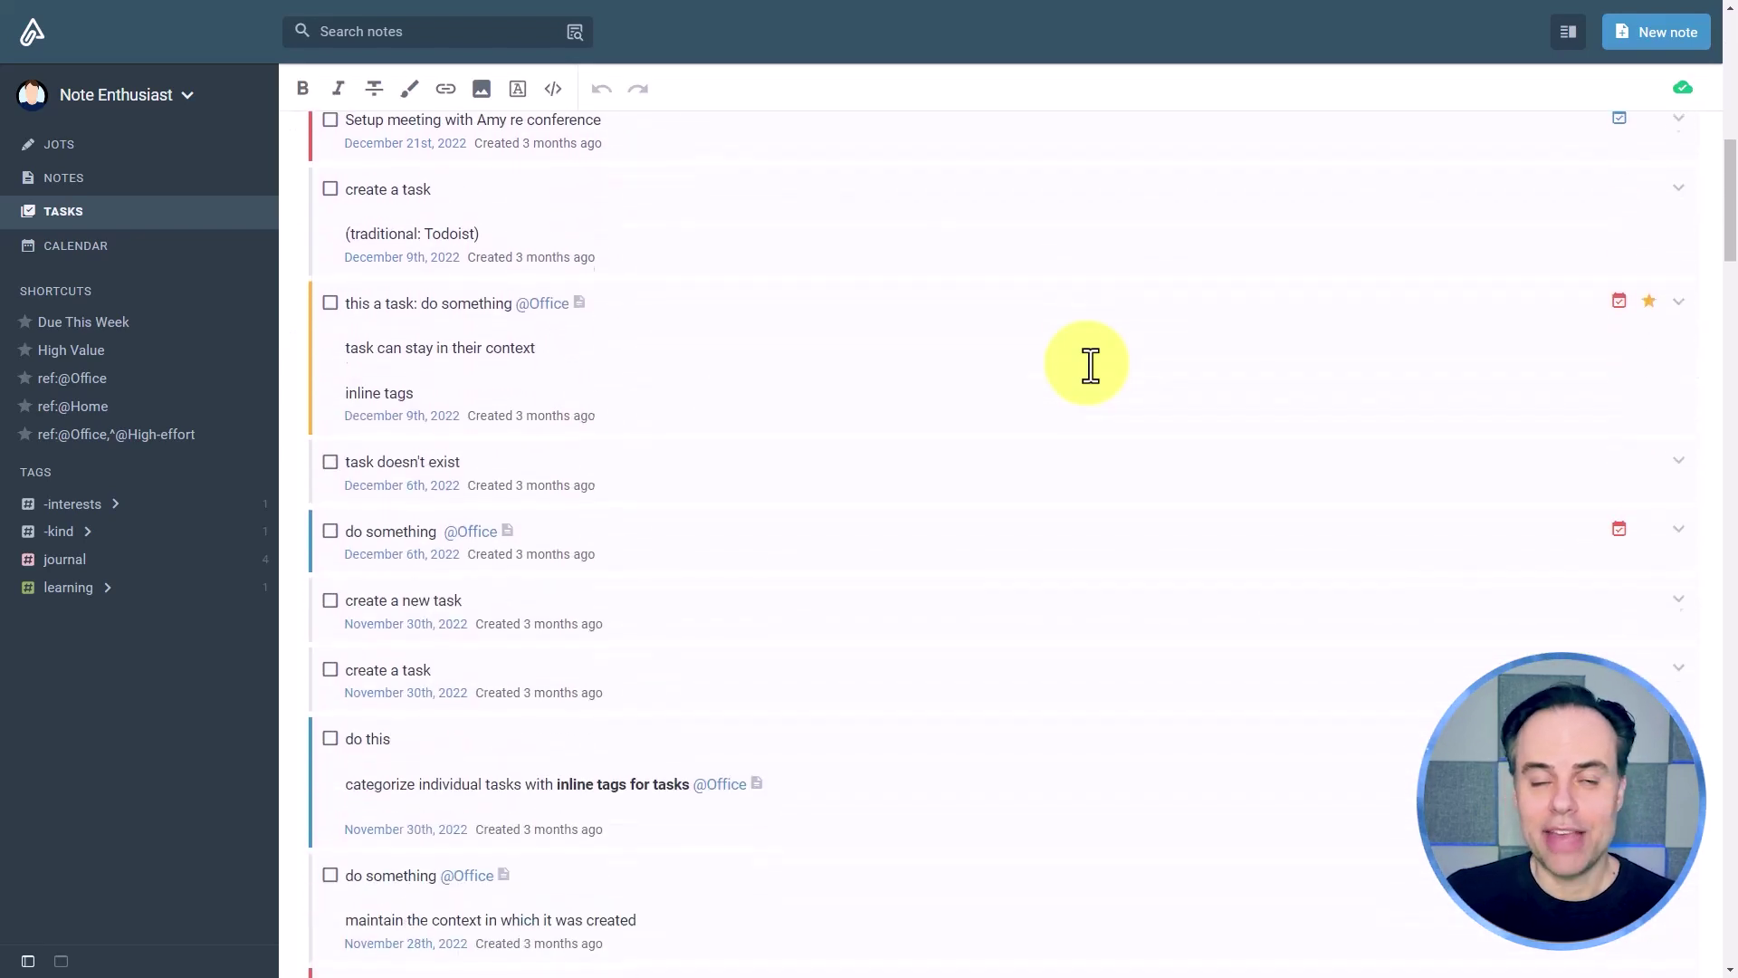
{"action": "scroll", "coordinate": [1089, 365], "scroll_direction": "up", "scroll_amount": 8}
{"action": "scroll", "coordinate": [1090, 365], "scroll_direction": "up", "scroll_amount": 3}
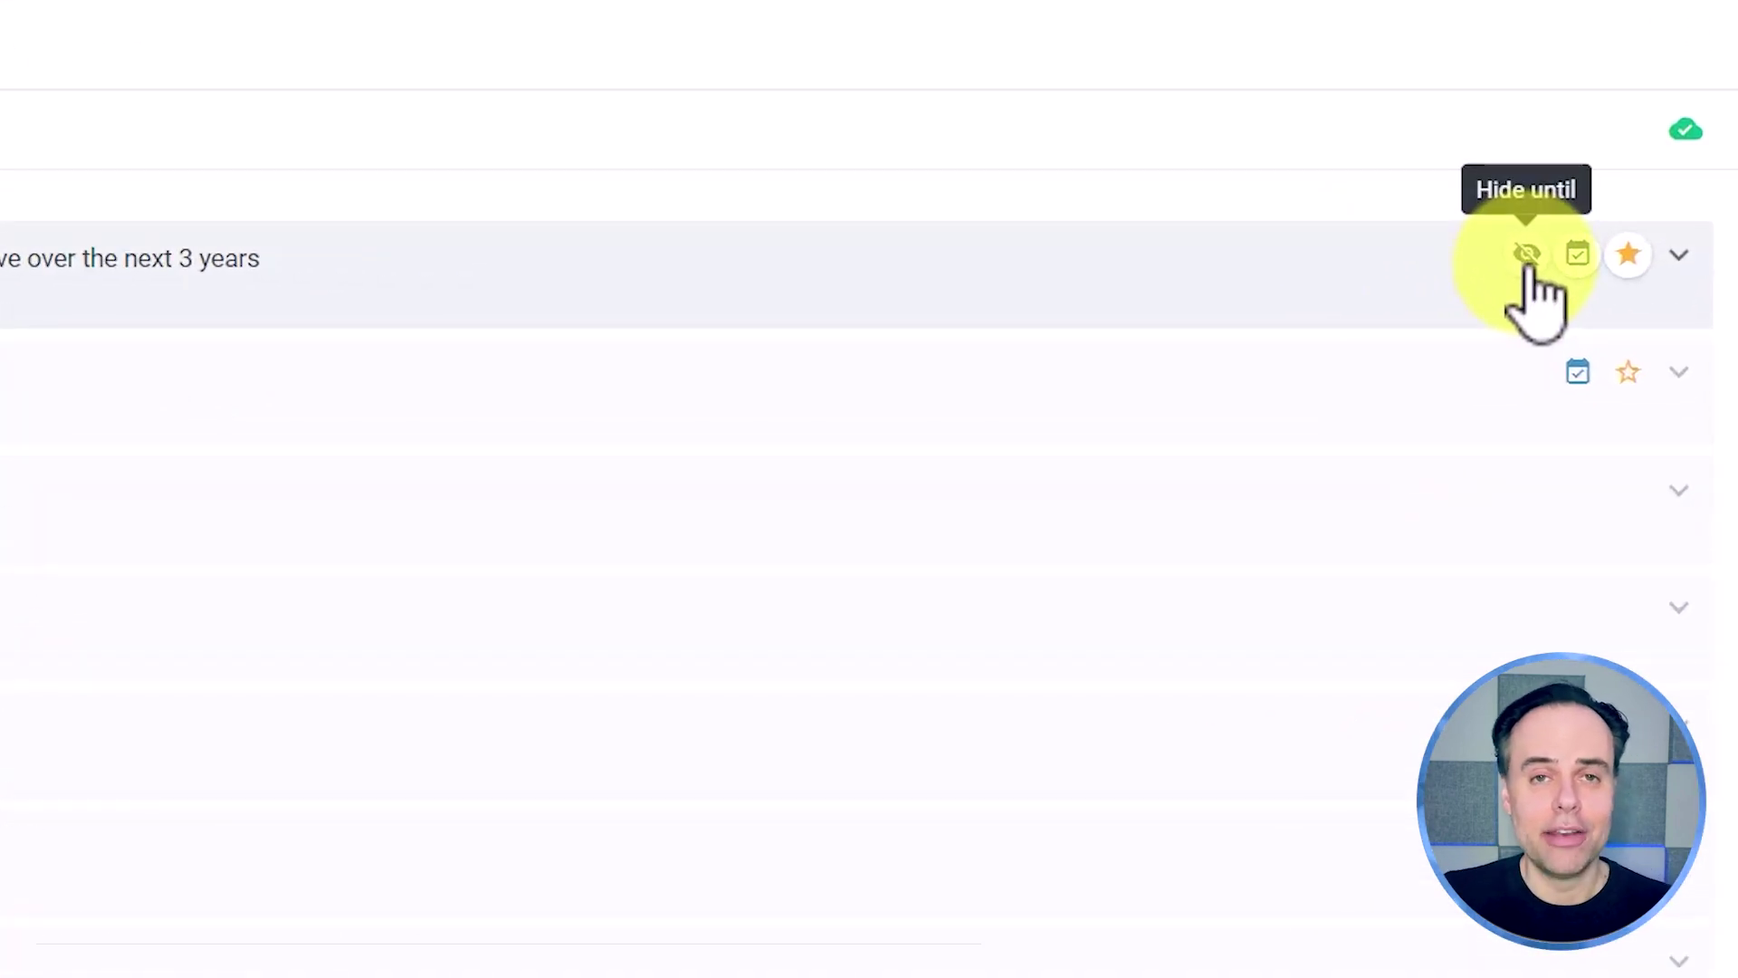
{"action": "left_click", "coordinate": [1527, 254]}
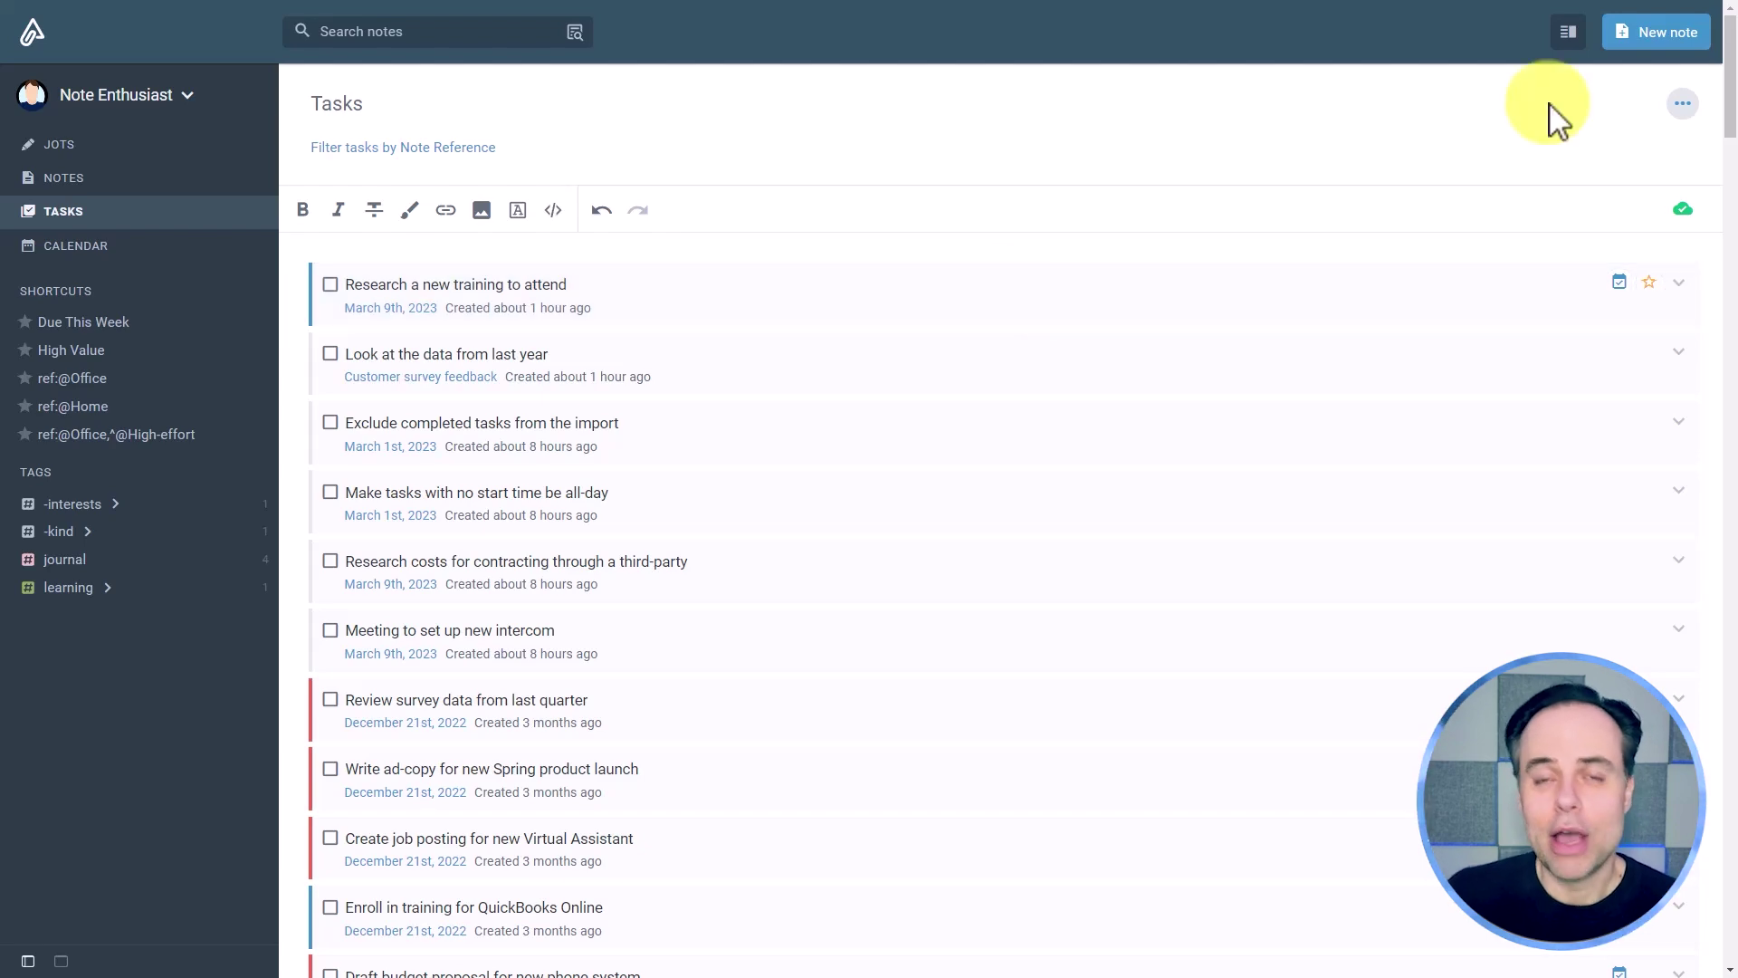
{"action": "left_click", "coordinate": [1681, 104]}
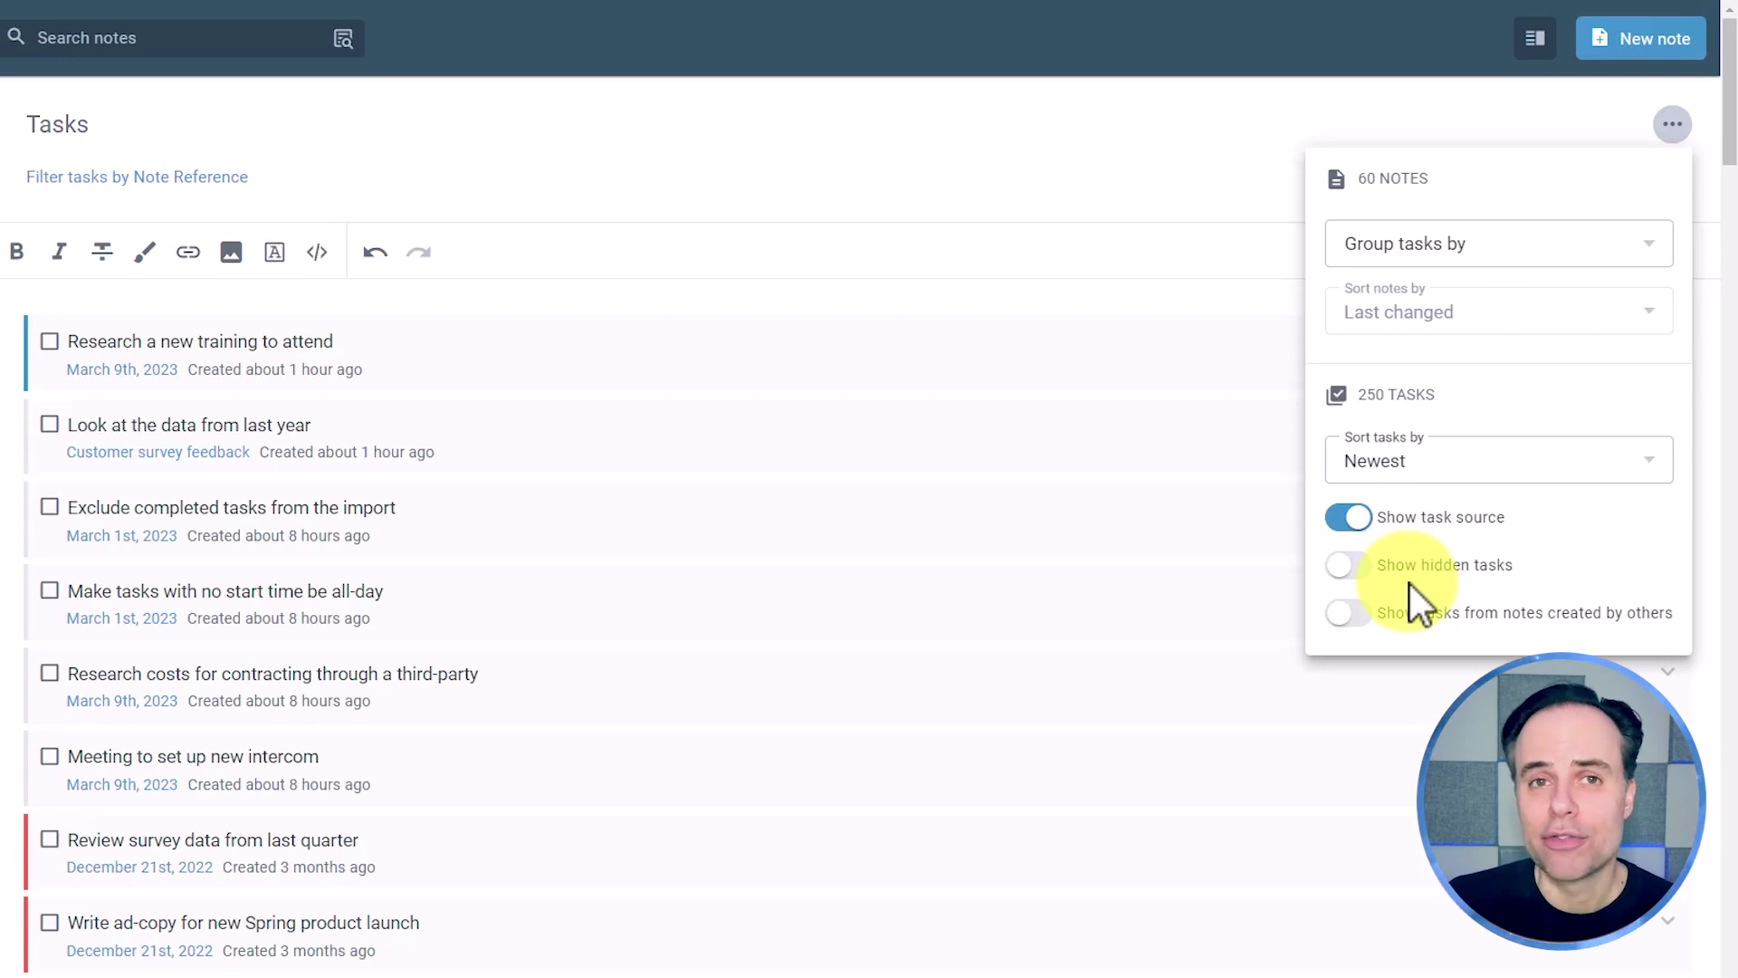
{"action": "left_click", "coordinate": [892, 167]}
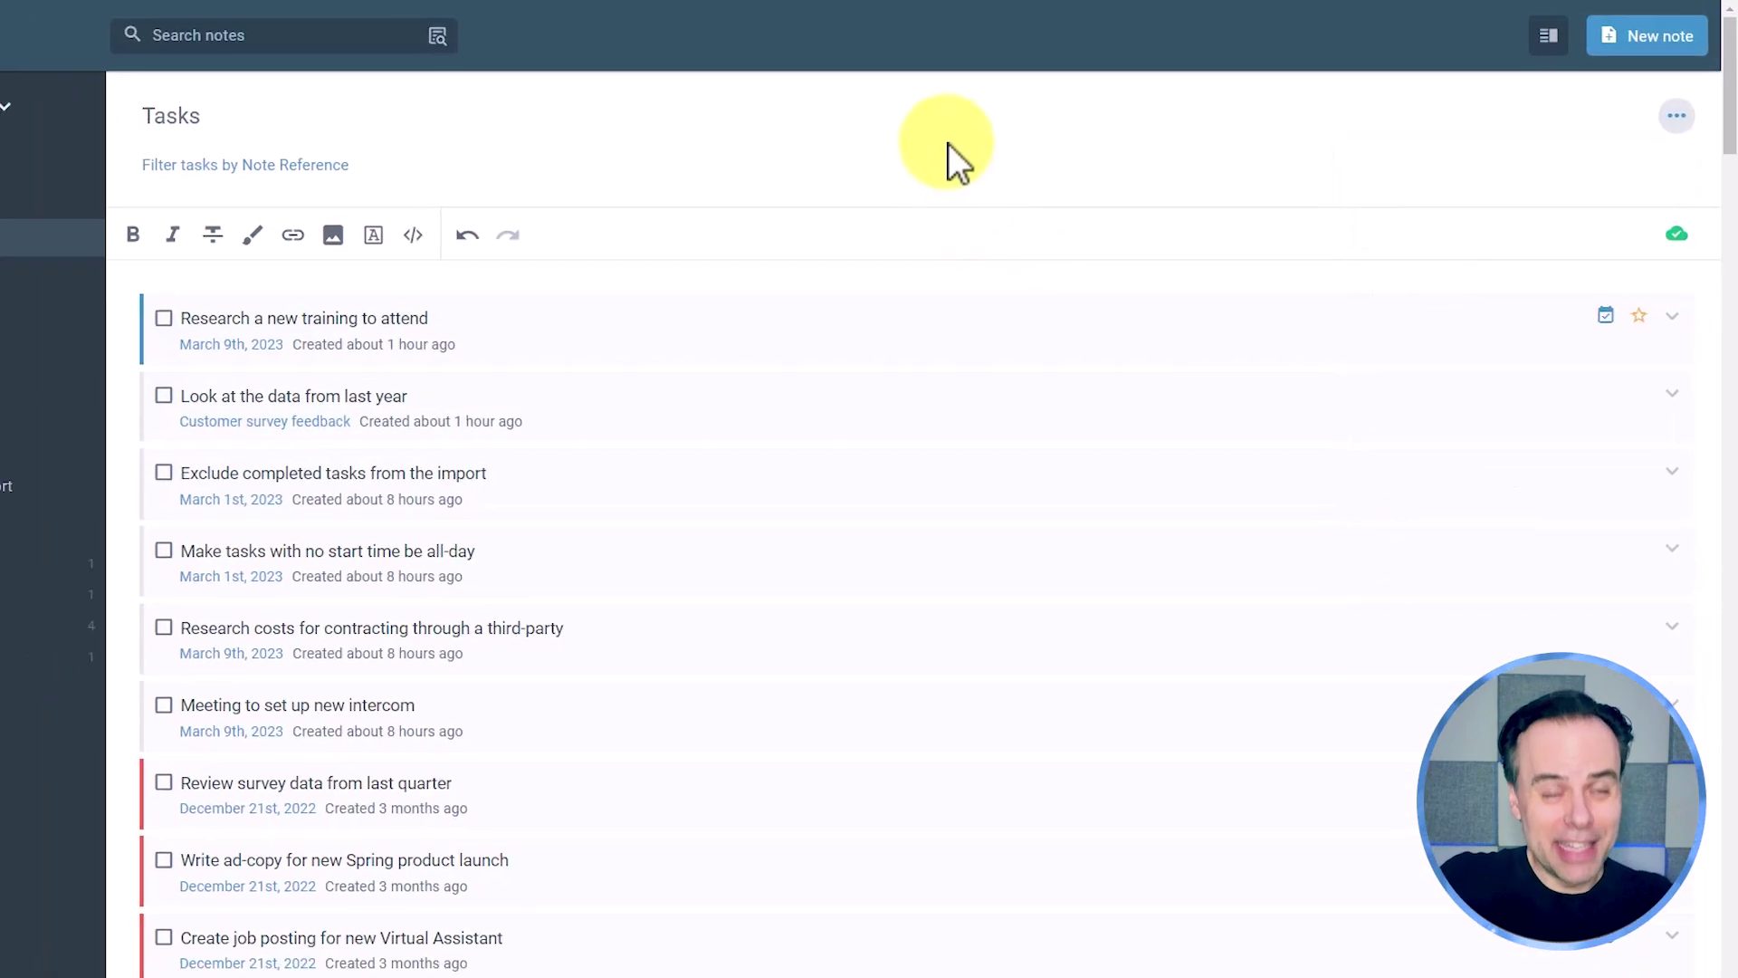